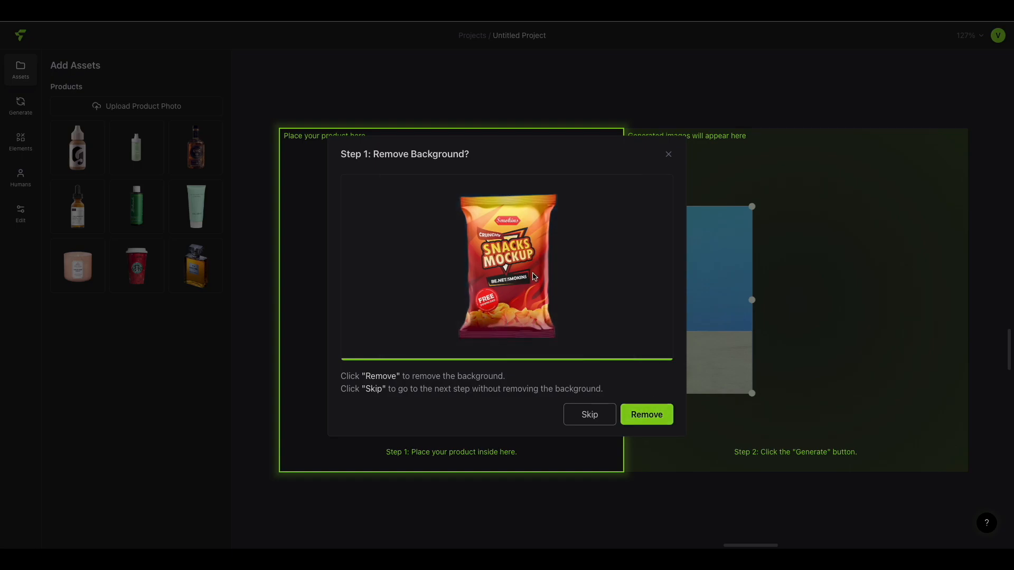
Remove the background from the snack packet photo and describe the product as "packet of chips"
{"action": "left_click", "coordinate": [647, 419]}
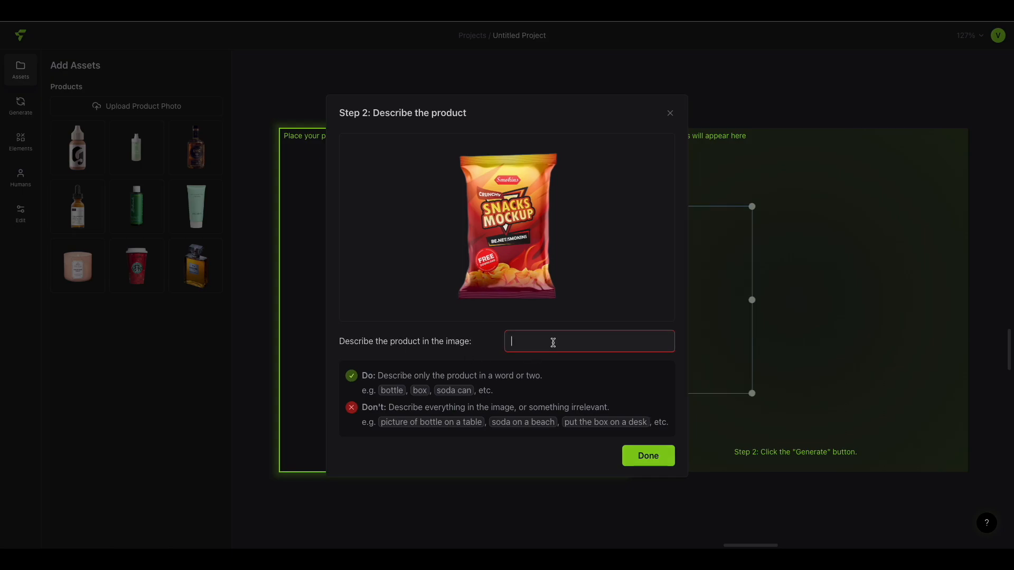
{"action": "left_click", "coordinate": [553, 343]}
{"action": "type", "text": "packet of chips"}
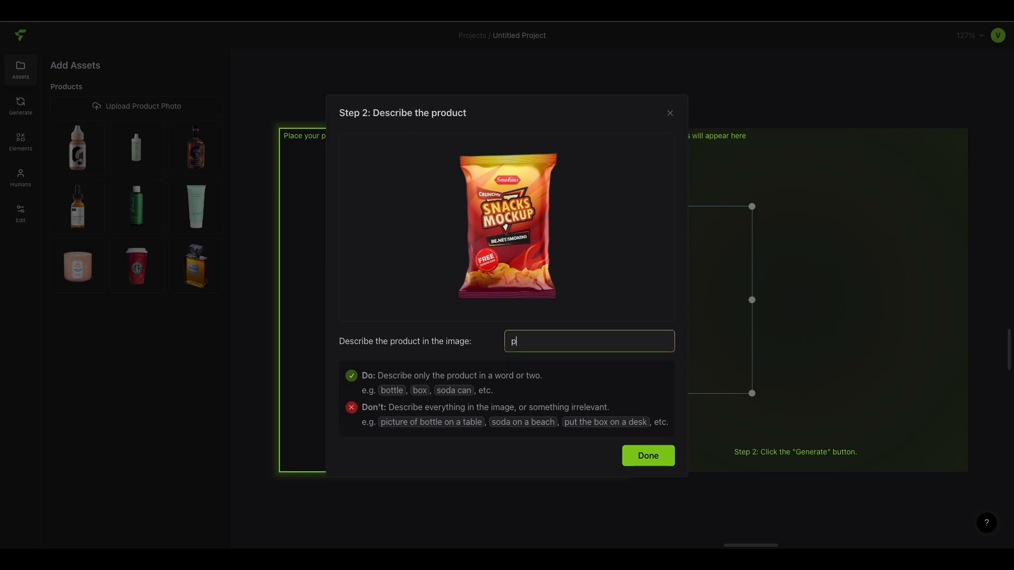
{"action": "left_click", "coordinate": [646, 456]}
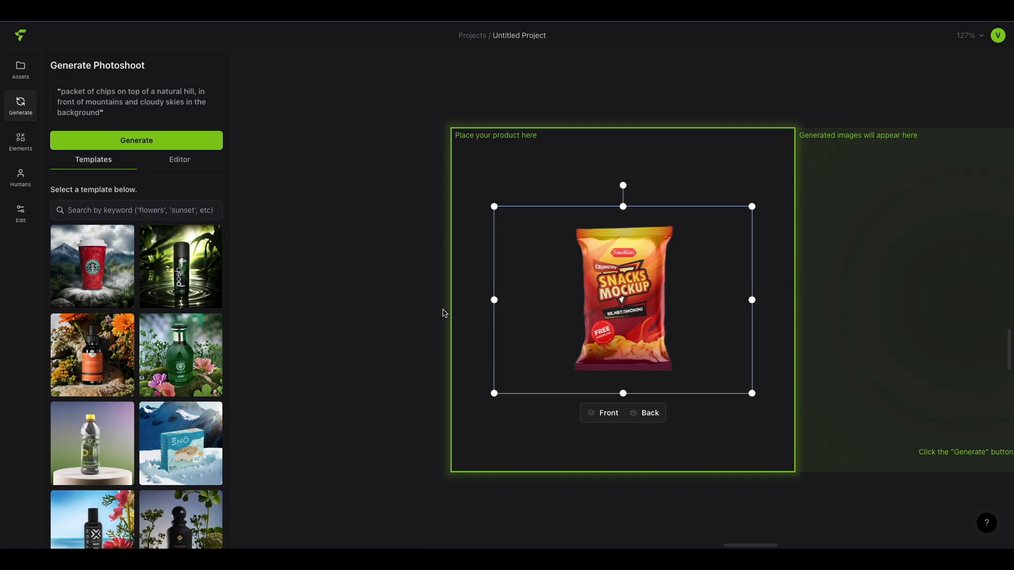
{"action": "mouse_move", "coordinate": [611, 304]}
{"action": "left_mouse_down"}
{"action": "mouse_move", "coordinate": [641, 324]}
{"action": "mouse_move", "coordinate": [612, 306]}
{"action": "left_mouse_up"}
{"action": "left_click", "coordinate": [428, 317]}
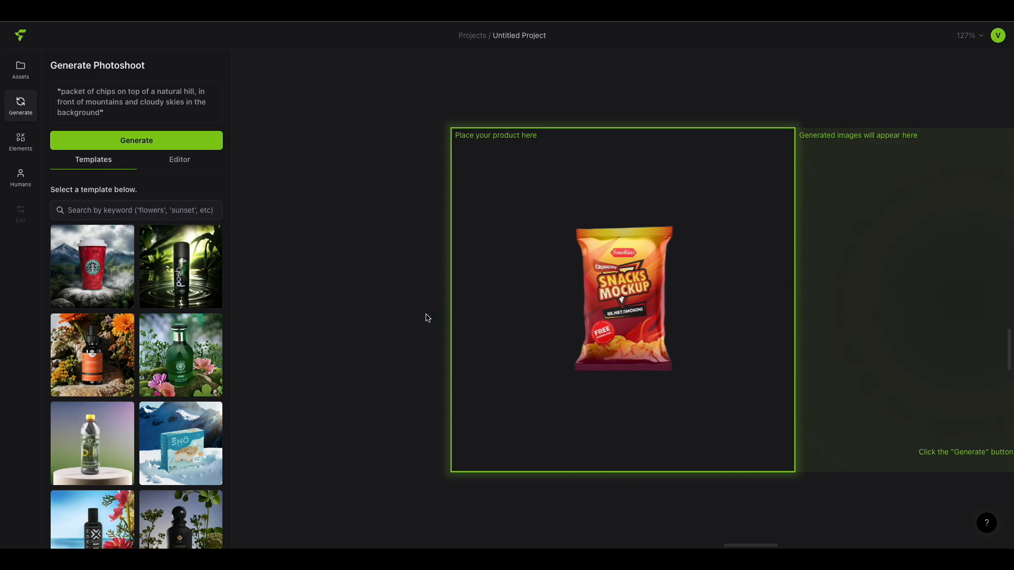
Choose the template with a wooden cutting board surrounded by chopped vegetables and generate the product image
{"action": "scroll", "coordinate": [426, 317], "scroll_direction": "right", "scroll_amount": 4}
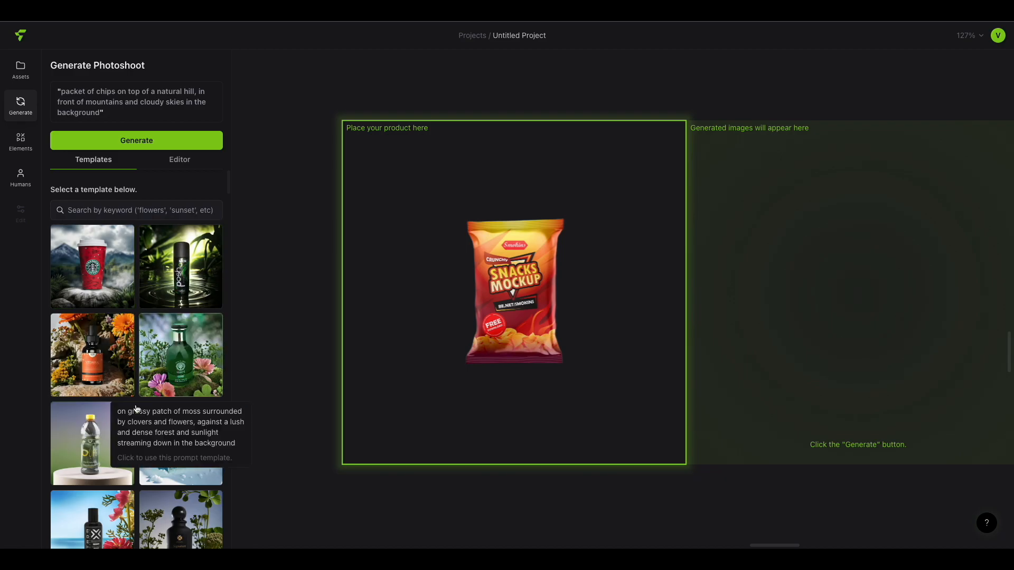
{"action": "scroll", "coordinate": [82, 491], "scroll_direction": "down", "scroll_amount": 3}
{"action": "scroll", "coordinate": [82, 492], "scroll_direction": "down", "scroll_amount": 5}
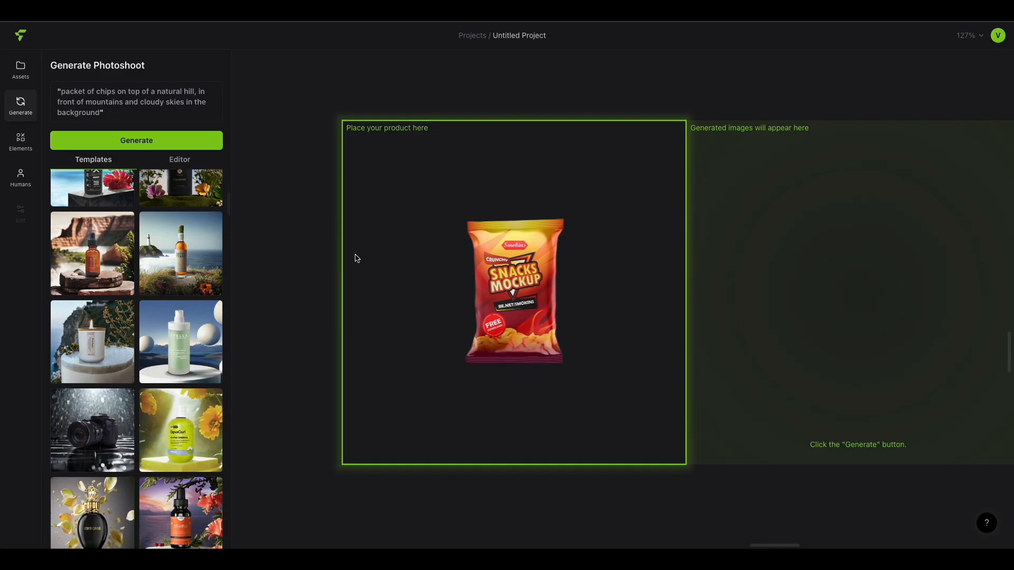
{"action": "scroll", "coordinate": [114, 436], "scroll_direction": "down", "scroll_amount": 6}
{"action": "scroll", "coordinate": [115, 437], "scroll_direction": "down", "scroll_amount": 10}
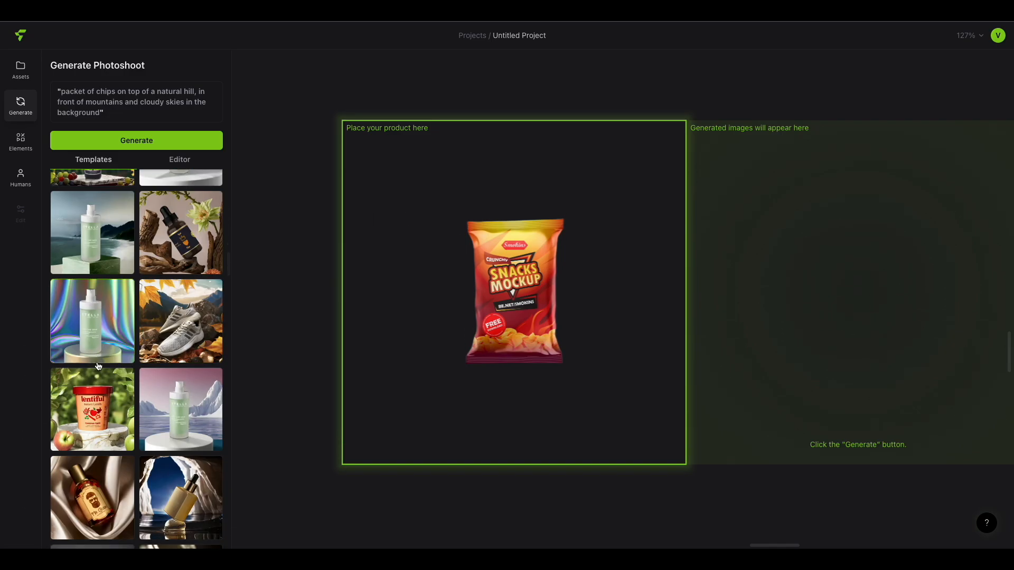
{"action": "scroll", "coordinate": [97, 365], "scroll_direction": "down", "scroll_amount": 3}
{"action": "left_click", "coordinate": [83, 350]}
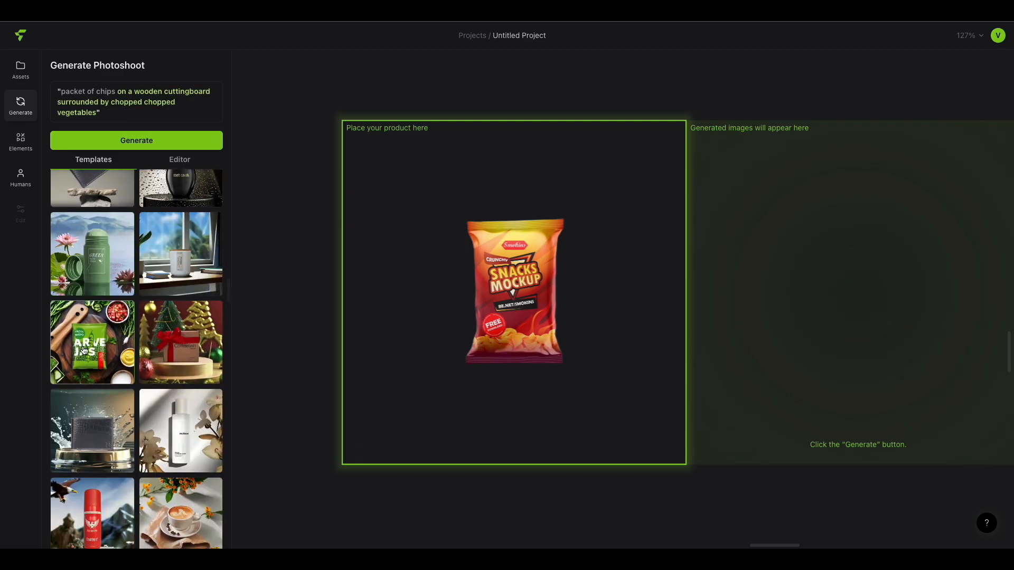
{"action": "left_click", "coordinate": [135, 148]}
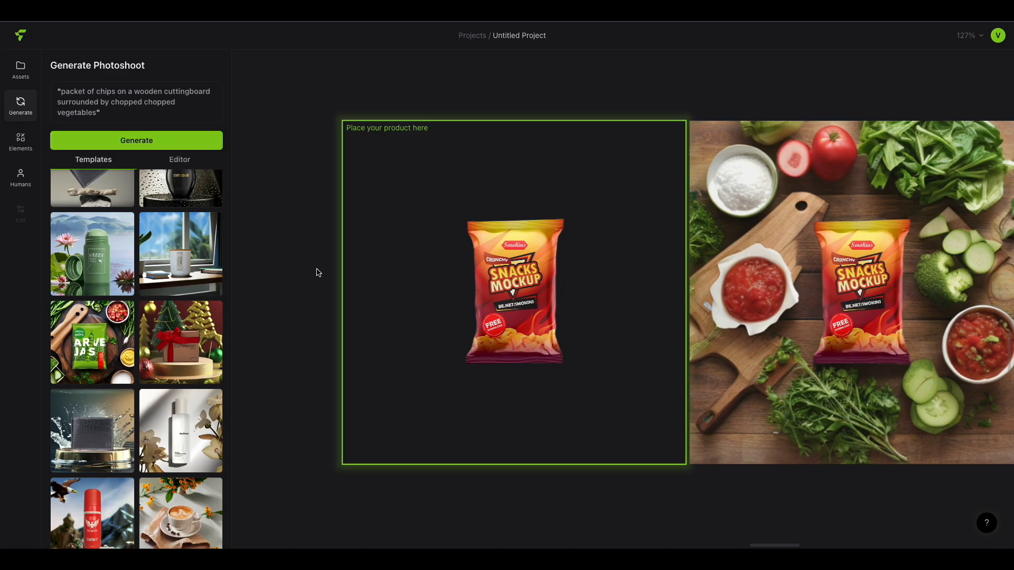
Enlarge the chips packet and keep it centred in the product frame
{"action": "scroll", "coordinate": [318, 272], "scroll_direction": "right", "scroll_amount": 3}
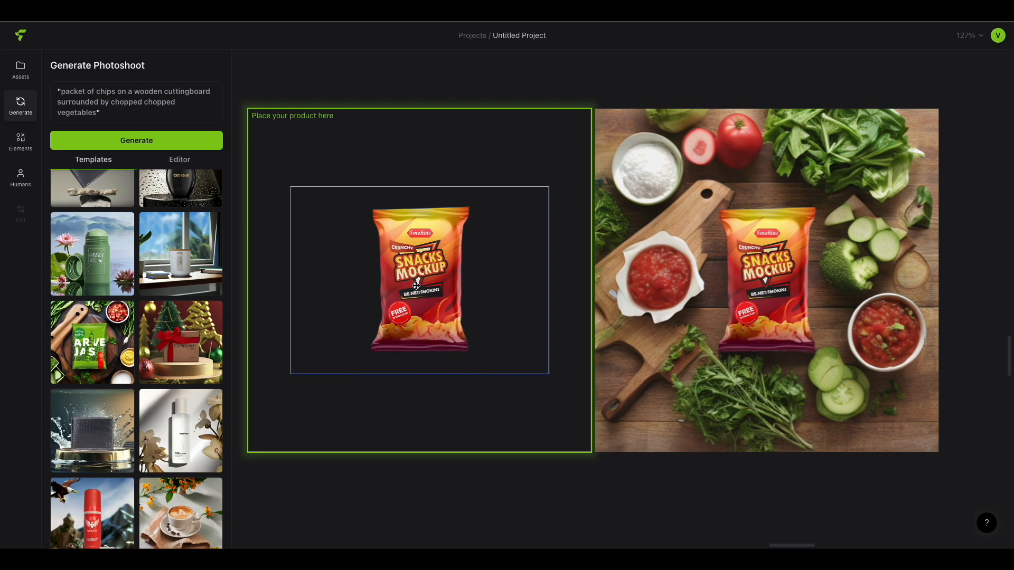
{"action": "left_click_drag", "start_coordinate": [416, 286], "coordinate": [381, 258]}
{"action": "left_click_drag", "start_coordinate": [513, 348], "coordinate": [620, 414]}
{"action": "left_click", "coordinate": [461, 493]}
Move the generated cutting board image directly above the product frame
{"action": "scroll", "coordinate": [461, 493], "scroll_direction": "down", "scroll_amount": 2}
{"action": "left_click_drag", "start_coordinate": [946, 134], "coordinate": [739, 408]}
{"action": "left_click_drag", "start_coordinate": [633, 322], "coordinate": [682, 175]}
{"action": "scroll", "coordinate": [644, 294], "scroll_direction": "down", "scroll_amount": 1}
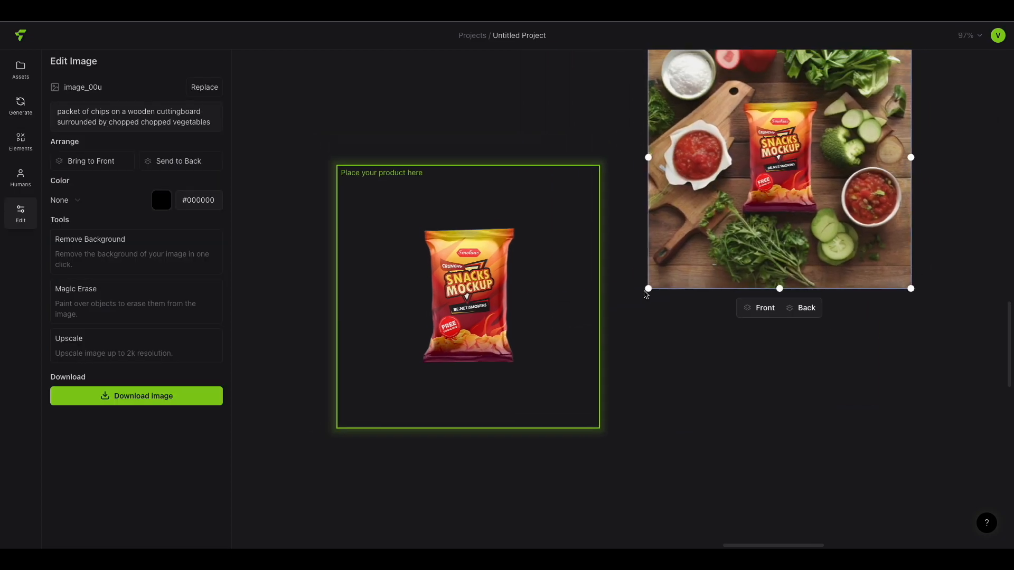
{"action": "scroll", "coordinate": [644, 294], "scroll_direction": "up", "scroll_amount": 3}
{"action": "left_click_drag", "start_coordinate": [755, 312], "coordinate": [445, 173]}
{"action": "scroll", "coordinate": [694, 389], "scroll_direction": "down", "scroll_amount": 3}
{"action": "left_click", "coordinate": [694, 389]}
{"action": "scroll", "coordinate": [822, 414], "scroll_direction": "left", "scroll_amount": 3}
{"action": "scroll", "coordinate": [821, 414], "scroll_direction": "up", "scroll_amount": 3}
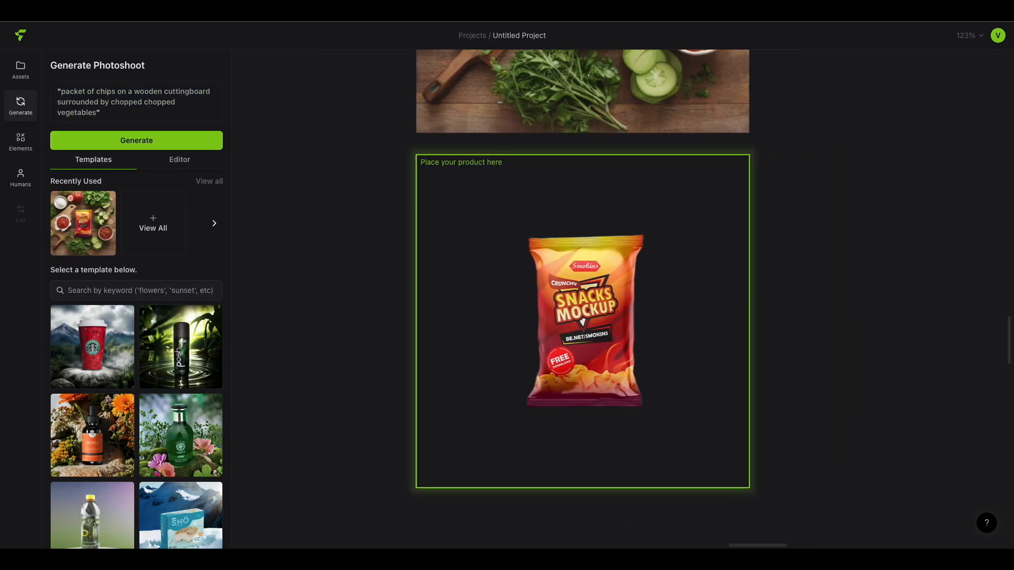
Clear the placement and surrounding prompts in the prompt editor, and set the placement to "on rocks"
{"action": "left_click", "coordinate": [175, 160]}
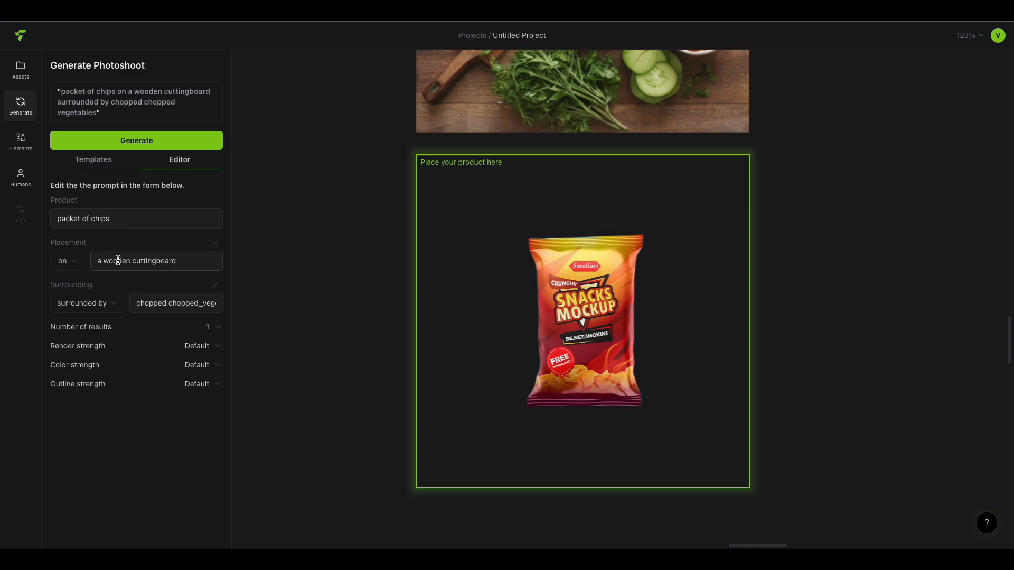
{"action": "left_click", "coordinate": [74, 264]}
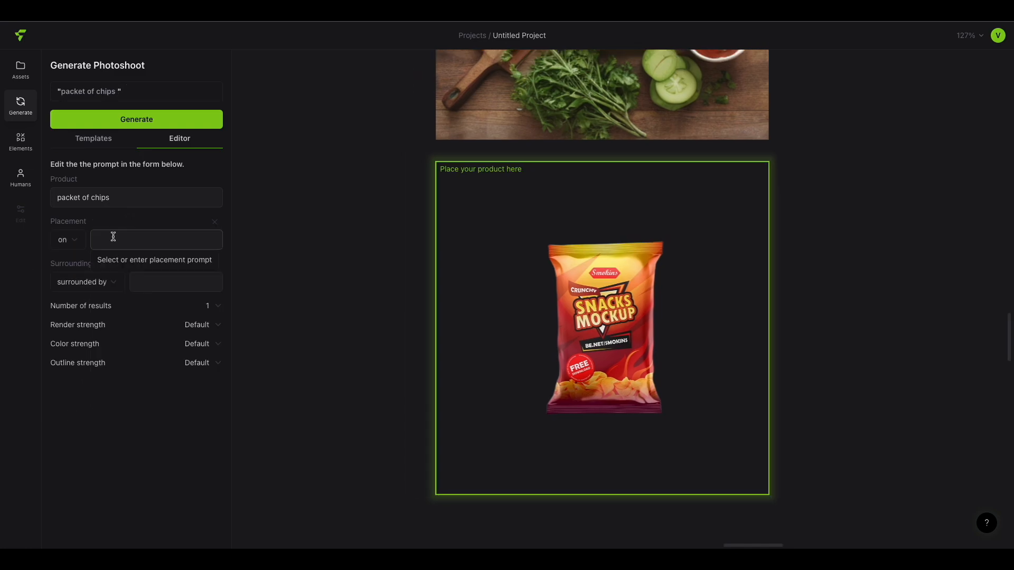
{"action": "left_click", "coordinate": [113, 236]}
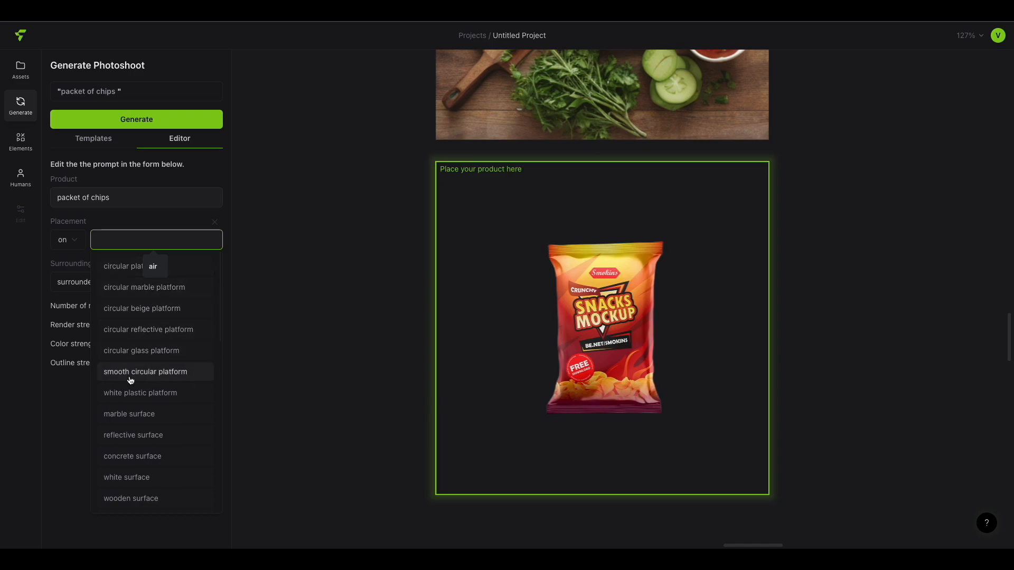
{"action": "scroll", "coordinate": [129, 441], "scroll_direction": "down", "scroll_amount": 2}
{"action": "scroll", "coordinate": [129, 443], "scroll_direction": "down", "scroll_amount": 5}
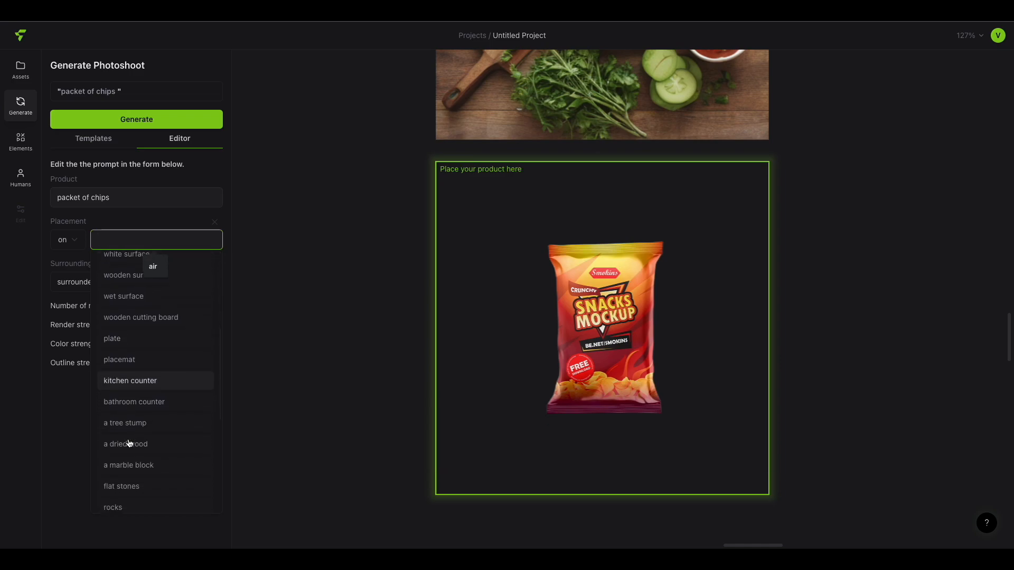
{"action": "scroll", "coordinate": [129, 442], "scroll_direction": "down", "scroll_amount": 2}
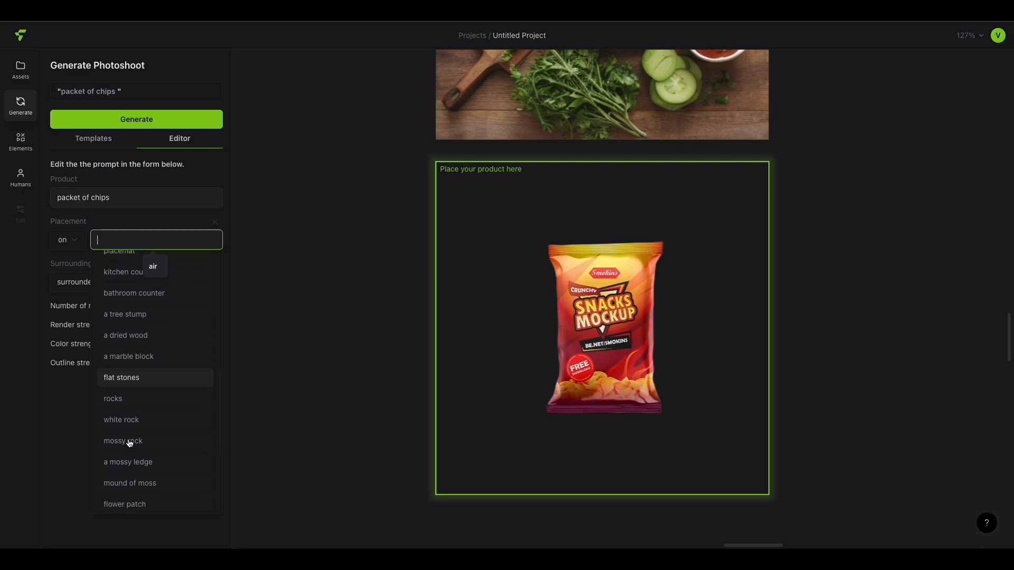
{"action": "left_click", "coordinate": [122, 428]}
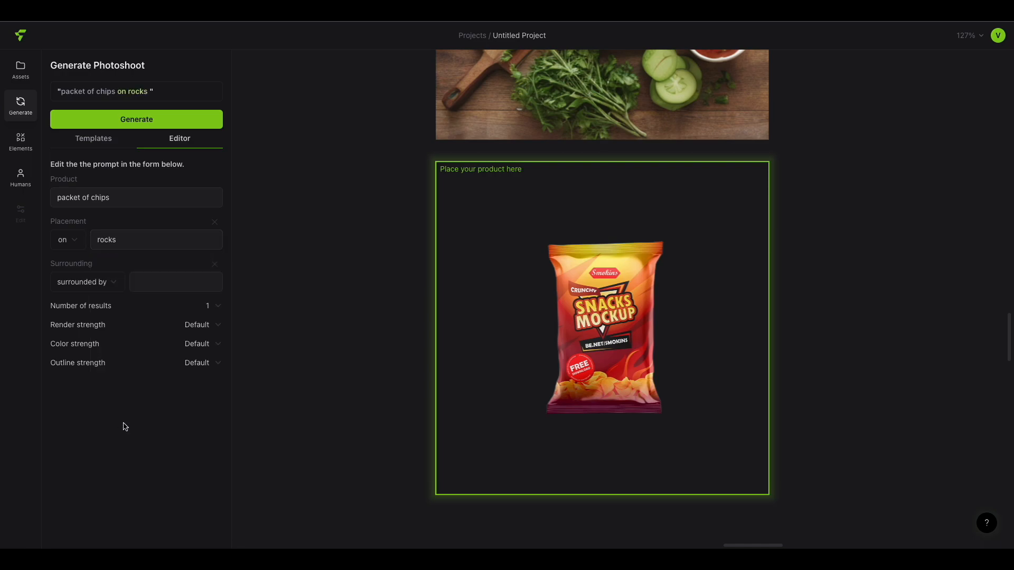
Set the surrounding prompt to "dark background with smoke, red chillies and basil leaves flying around" and generate the image
{"action": "left_click", "coordinate": [163, 287]}
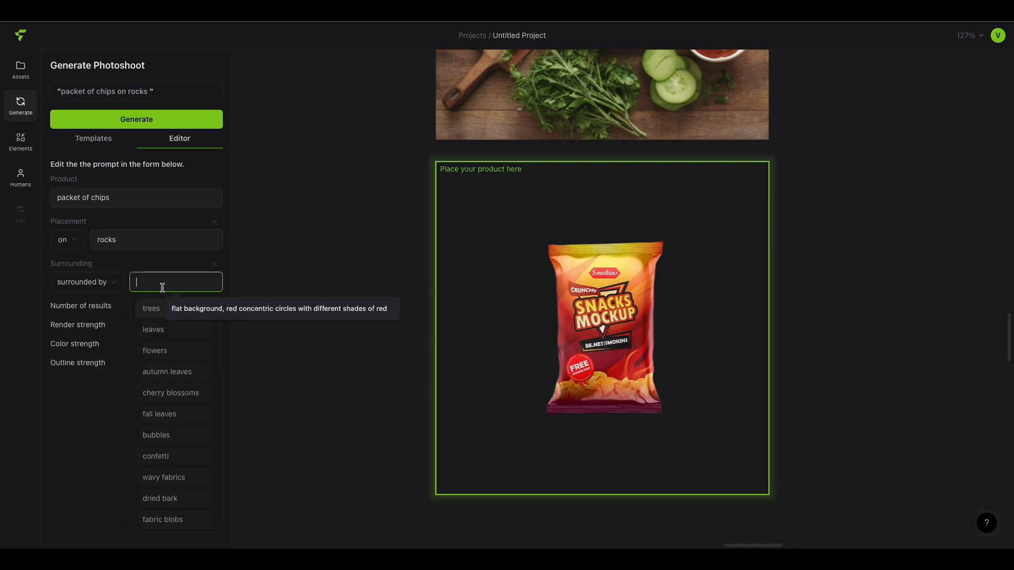
{"action": "scroll", "coordinate": [170, 385], "scroll_direction": "down", "scroll_amount": 8}
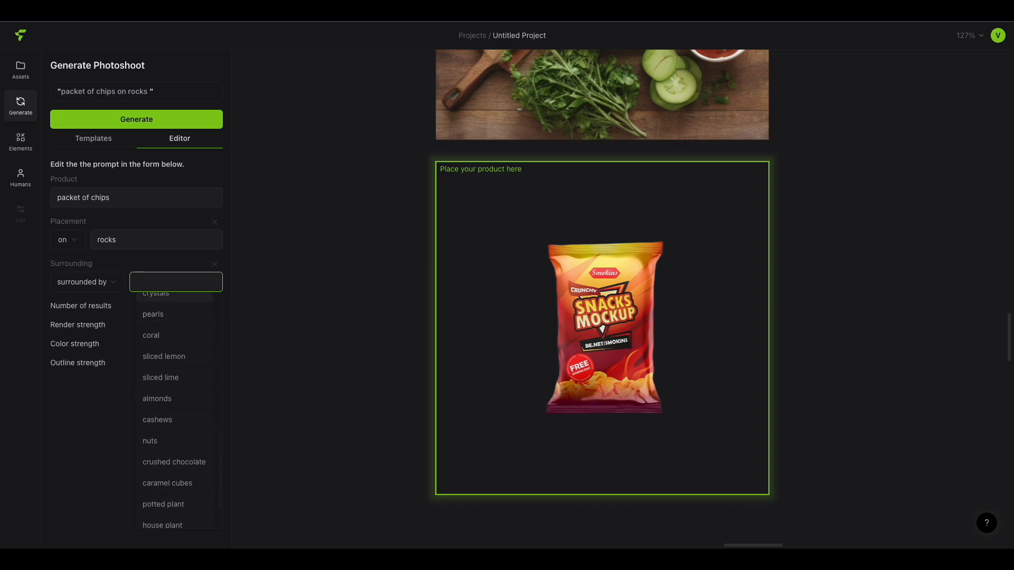
{"action": "type", "text": "dar"}
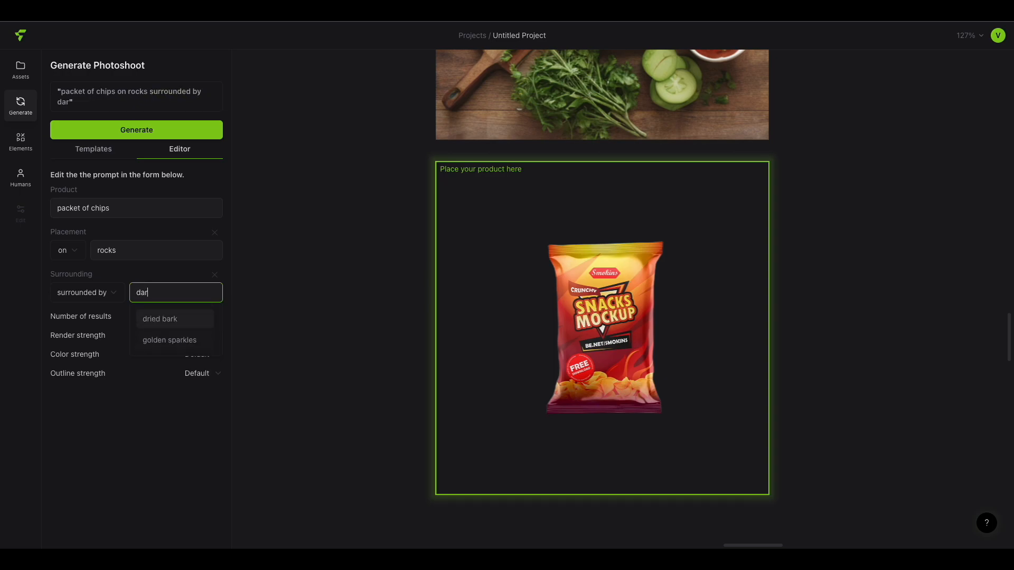
{"action": "type", "text": "k background with smoke, red chillies and flying around"}
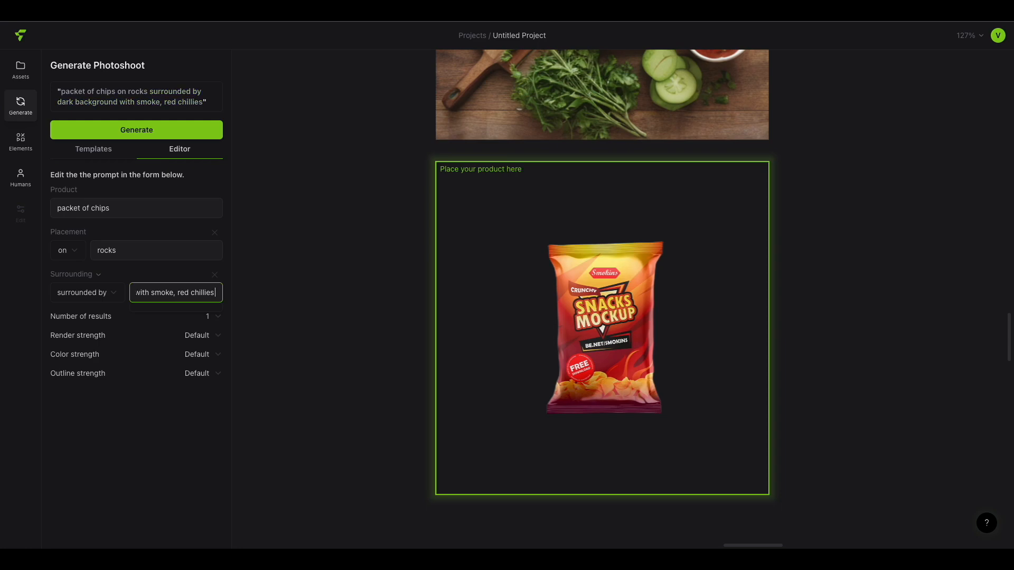
{"action": "left_click", "coordinate": [170, 303]}
{"action": "type", "text": "and basil leaves"}
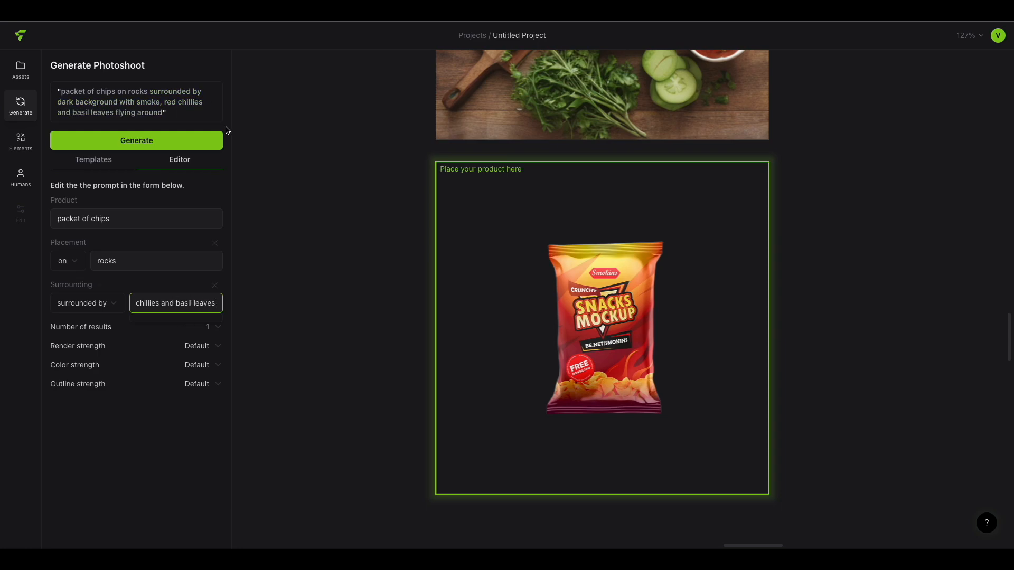
{"action": "left_click", "coordinate": [203, 140]}
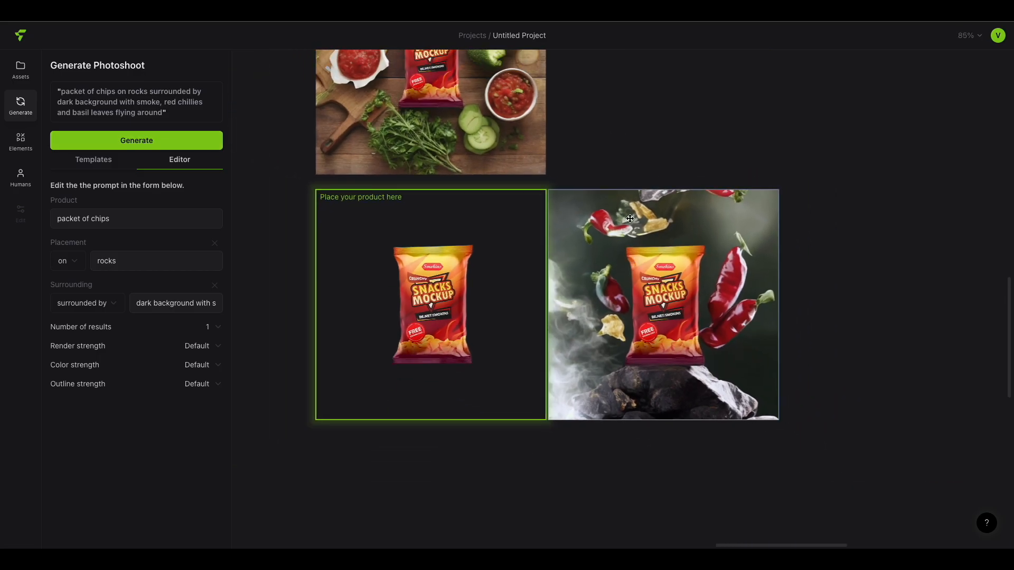
Move the generated chilli image away from the product frame, leaving a gap and keeping it level with the frame
{"action": "left_click_drag", "start_coordinate": [630, 218], "coordinate": [674, 219]}
{"action": "left_click", "coordinate": [922, 343]}
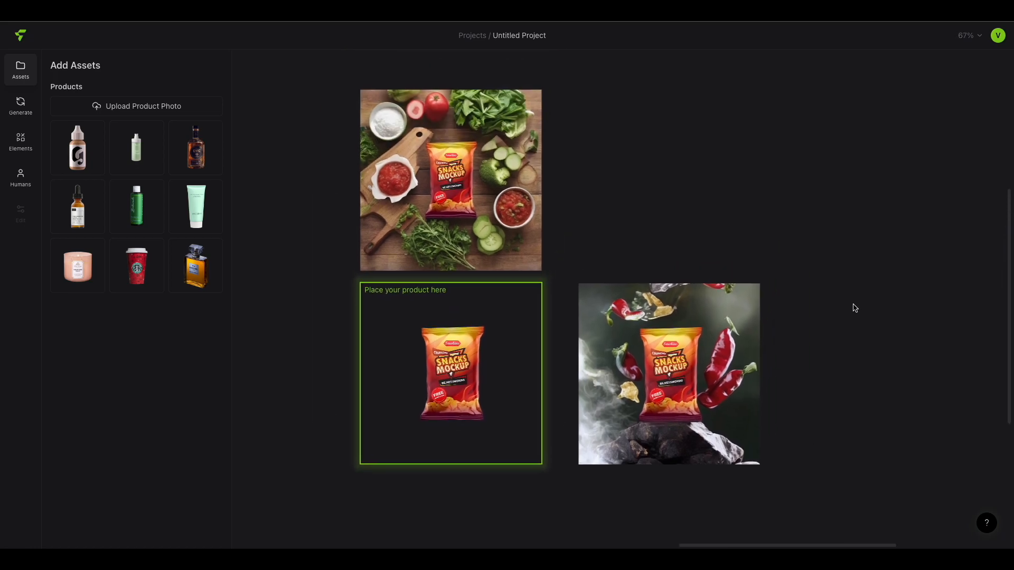
{"action": "left_click_drag", "start_coordinate": [758, 305], "coordinate": [749, 304]}
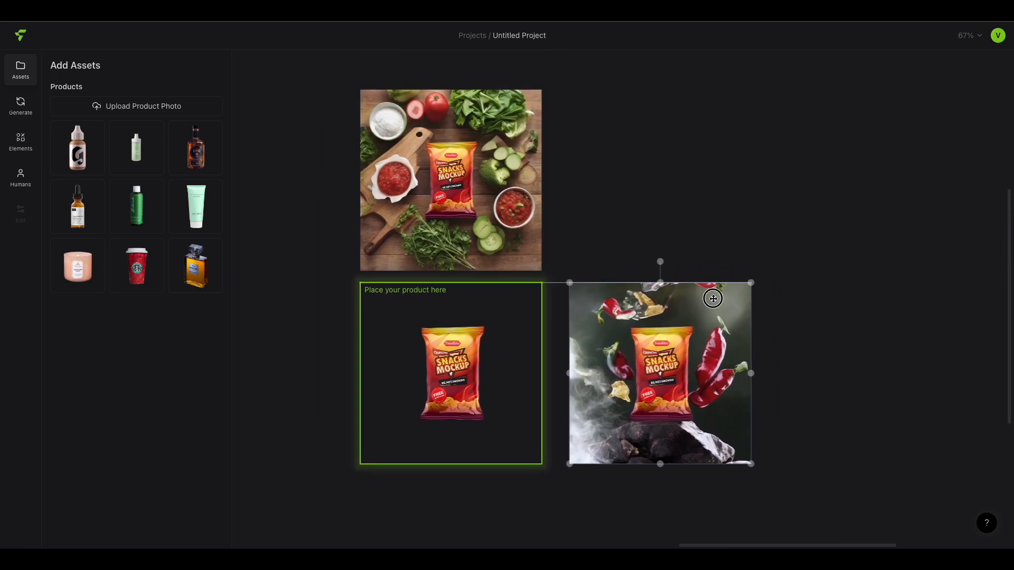
{"action": "left_click", "coordinate": [838, 291]}
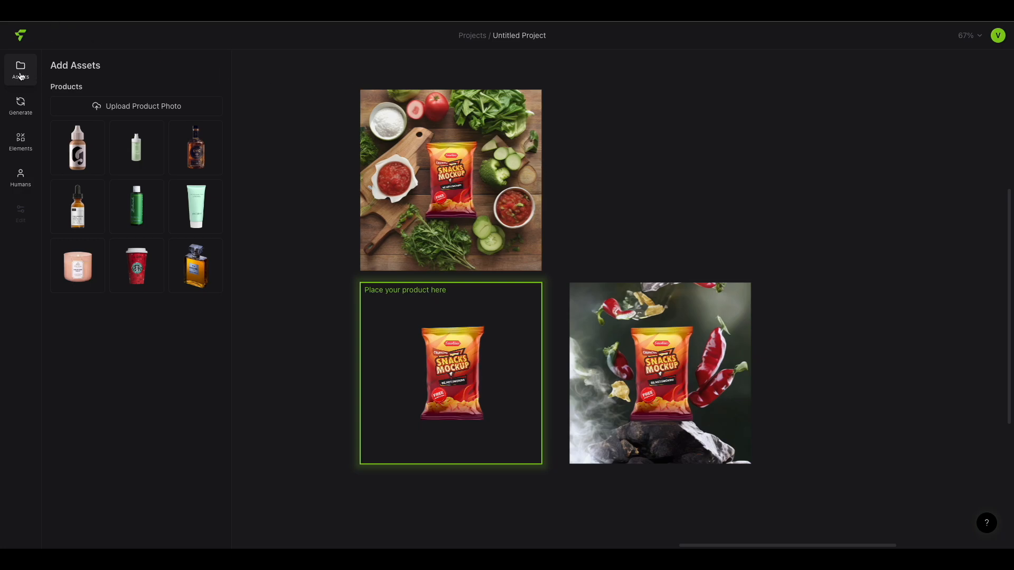
Start a new project and place the green Balmonds bottle from the sample products in the centre of the product frame
{"action": "left_click", "coordinate": [477, 37]}
{"action": "left_click", "coordinate": [255, 142]}
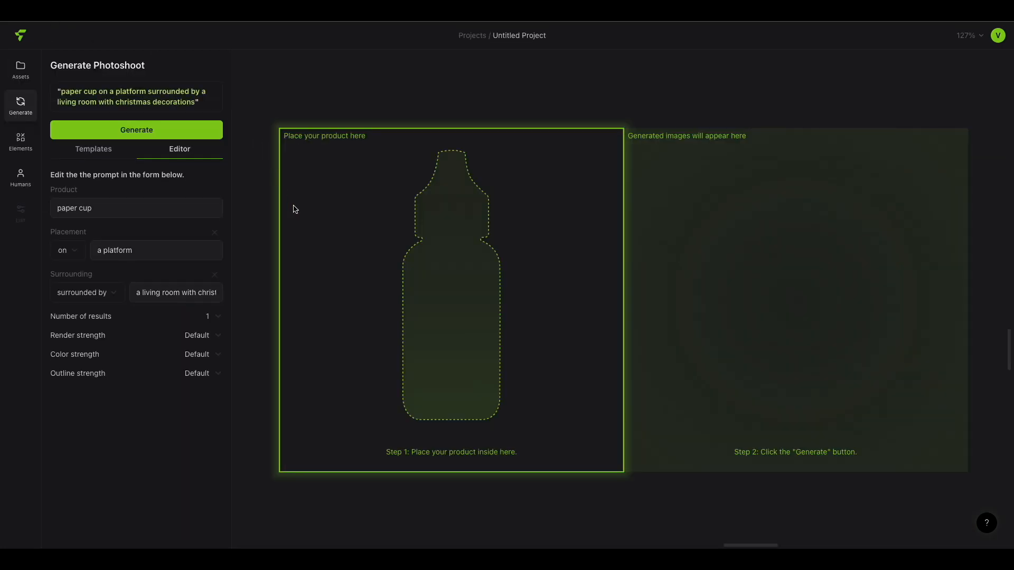
{"action": "left_click", "coordinate": [91, 135]}
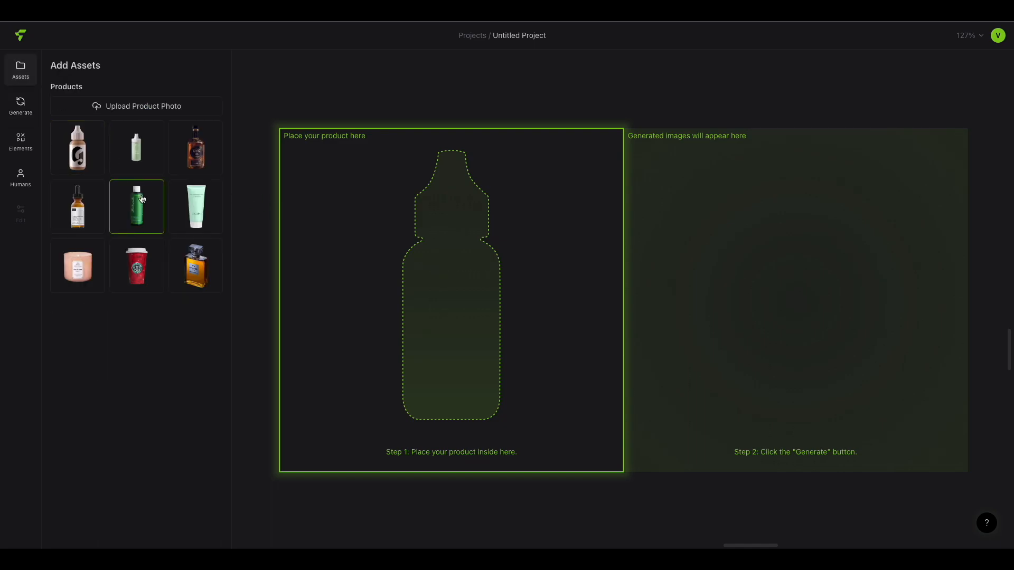
{"action": "left_click_drag", "start_coordinate": [129, 213], "coordinate": [460, 300]}
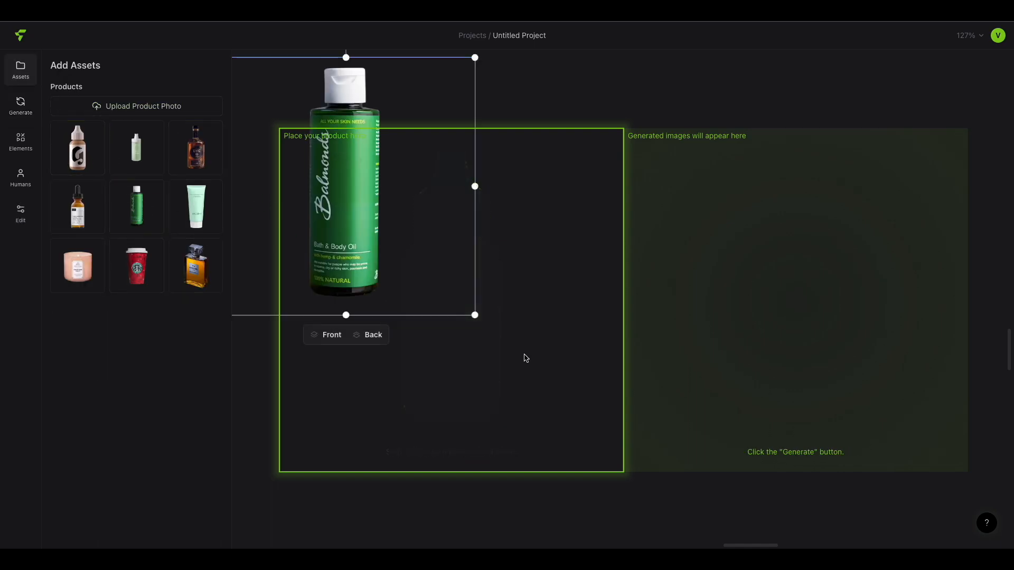
{"action": "left_click_drag", "start_coordinate": [339, 212], "coordinate": [444, 341]}
Browse the scene element categories, from platforms and flowers down to the backgrounds
{"action": "left_click", "coordinate": [20, 104]}
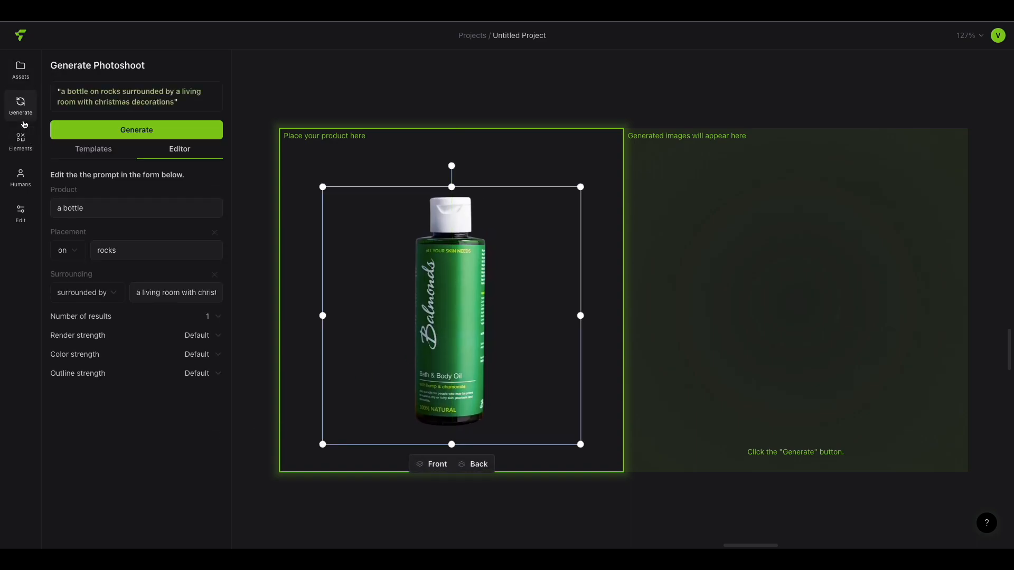
{"action": "left_click", "coordinate": [20, 141]}
{"action": "left_click", "coordinate": [312, 80]}
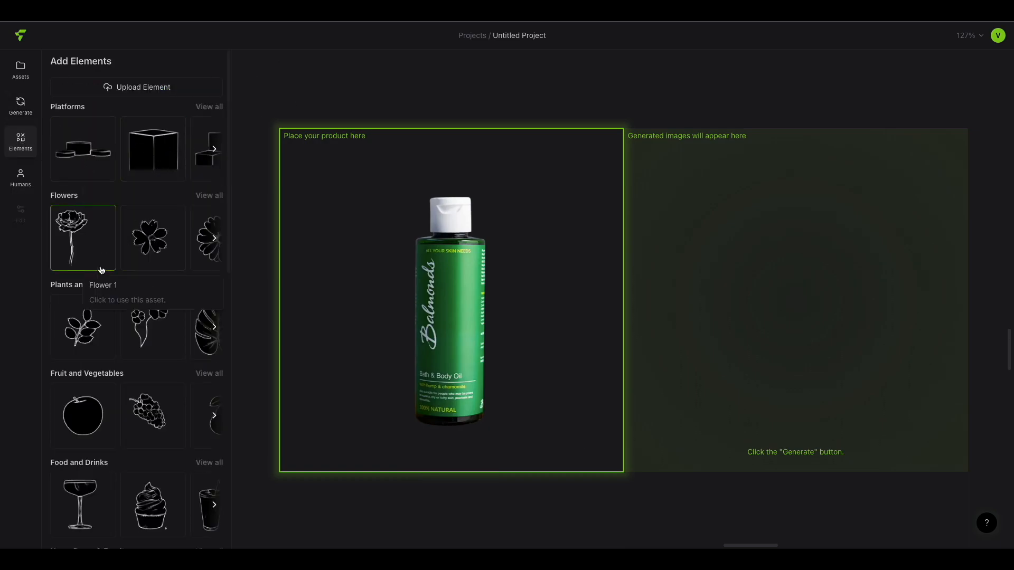
{"action": "scroll", "coordinate": [93, 285], "scroll_direction": "down", "scroll_amount": 1}
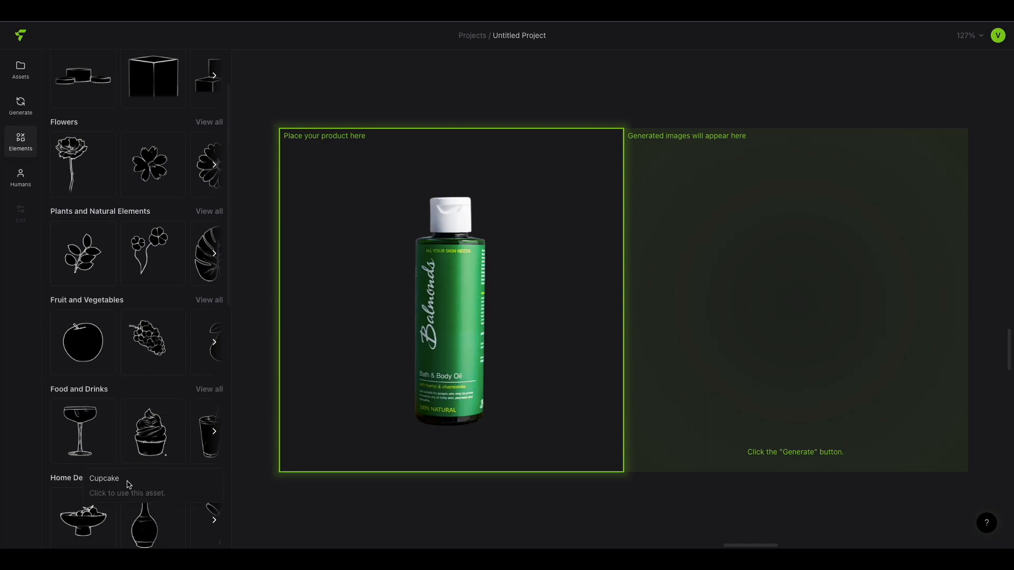
{"action": "scroll", "coordinate": [109, 409], "scroll_direction": "down", "scroll_amount": 5}
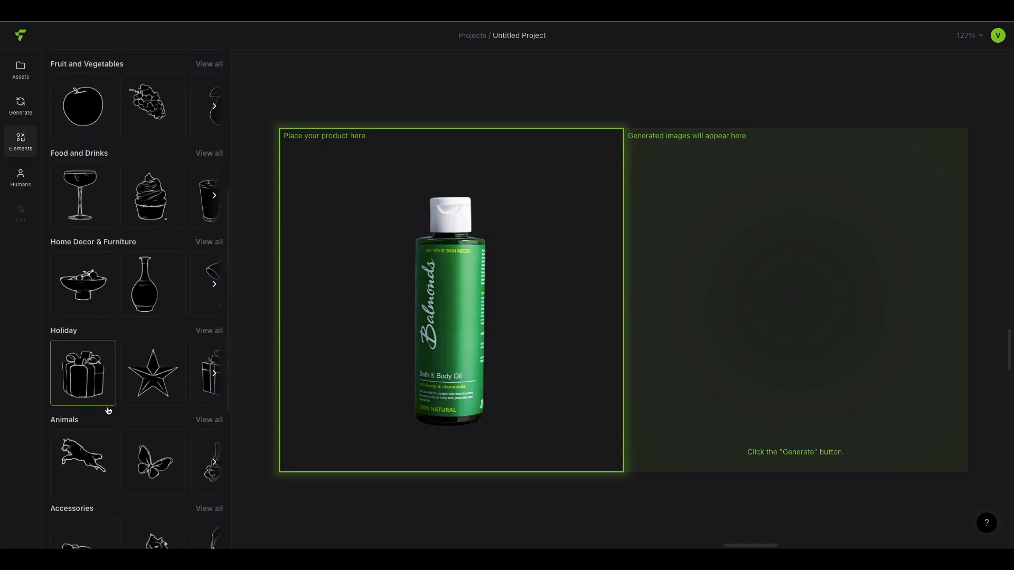
{"action": "scroll", "coordinate": [108, 410], "scroll_direction": "down", "scroll_amount": 4}
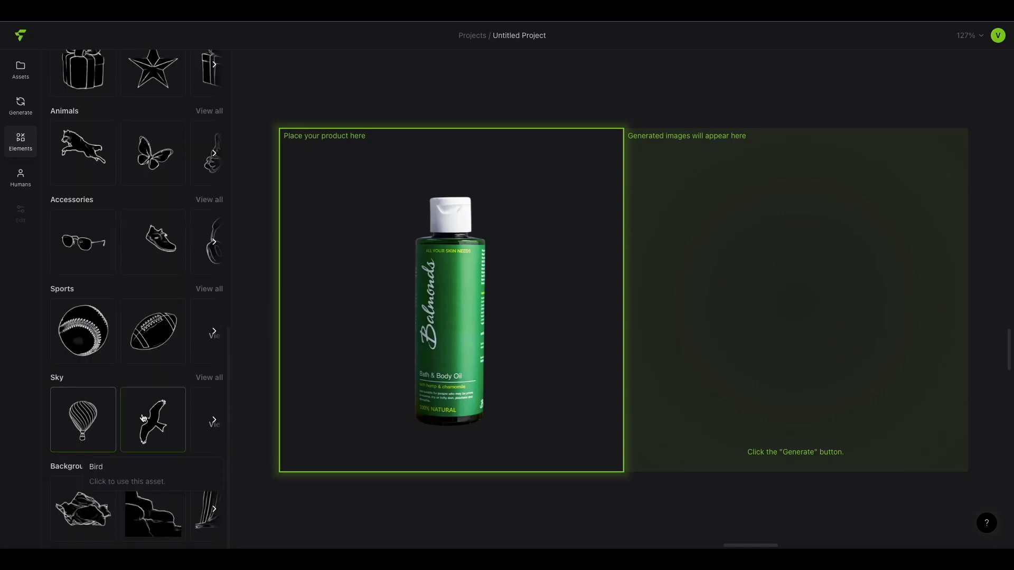
{"action": "scroll", "coordinate": [112, 449], "scroll_direction": "up", "scroll_amount": 3}
{"action": "scroll", "coordinate": [127, 391], "scroll_direction": "up", "scroll_amount": 3}
{"action": "scroll", "coordinate": [145, 332], "scroll_direction": "down", "scroll_amount": 3}
{"action": "scroll", "coordinate": [148, 333], "scroll_direction": "down", "scroll_amount": 3}
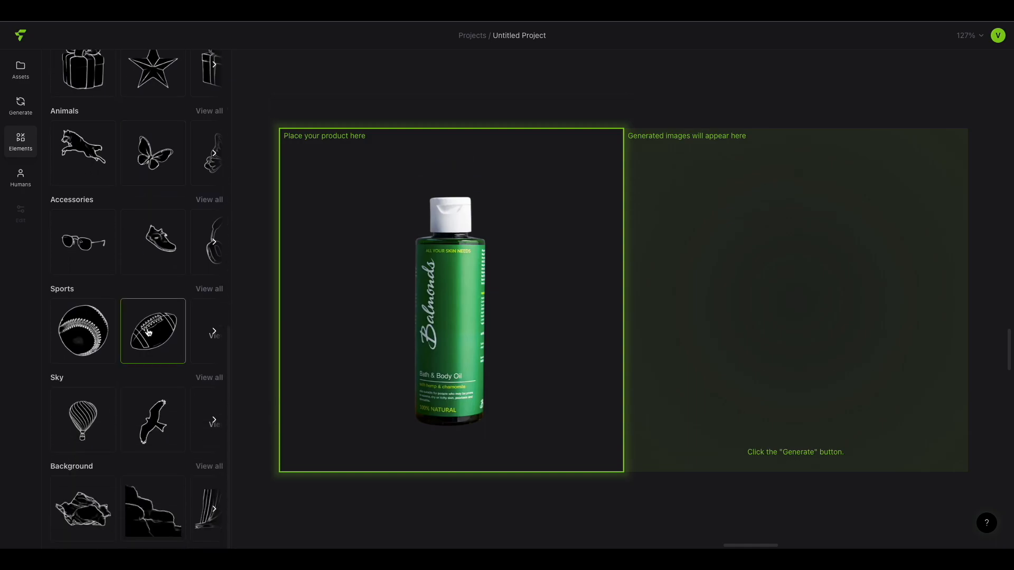
{"action": "left_click", "coordinate": [214, 510]}
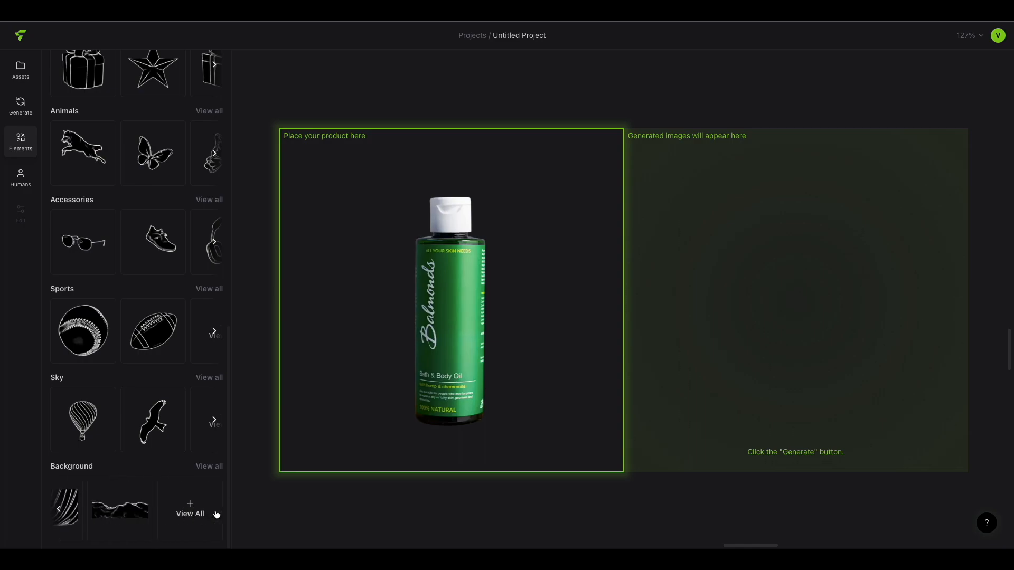
Add the open-palm hand from the human models and enlarge it across the frame beneath the bottle
{"action": "left_click", "coordinate": [26, 181]}
{"action": "scroll", "coordinate": [147, 325], "scroll_direction": "up", "scroll_amount": 2}
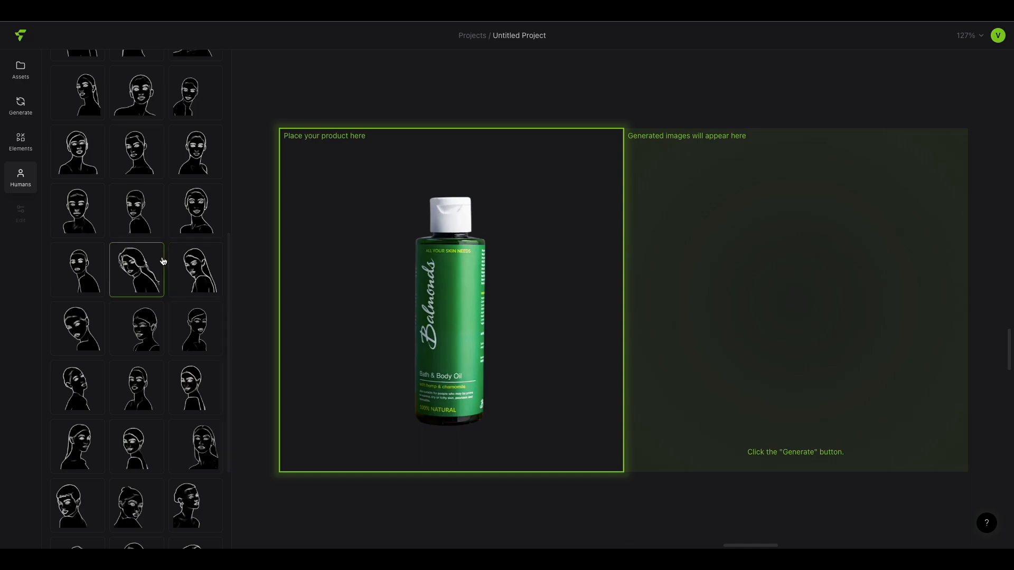
{"action": "scroll", "coordinate": [145, 232], "scroll_direction": "up", "scroll_amount": 8}
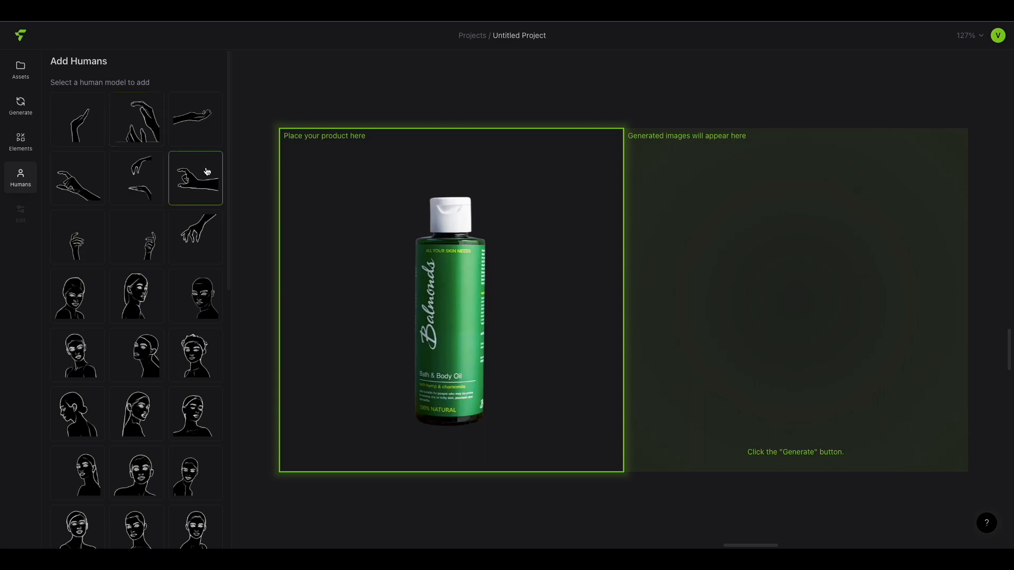
{"action": "left_click_drag", "start_coordinate": [193, 140], "coordinate": [394, 425]}
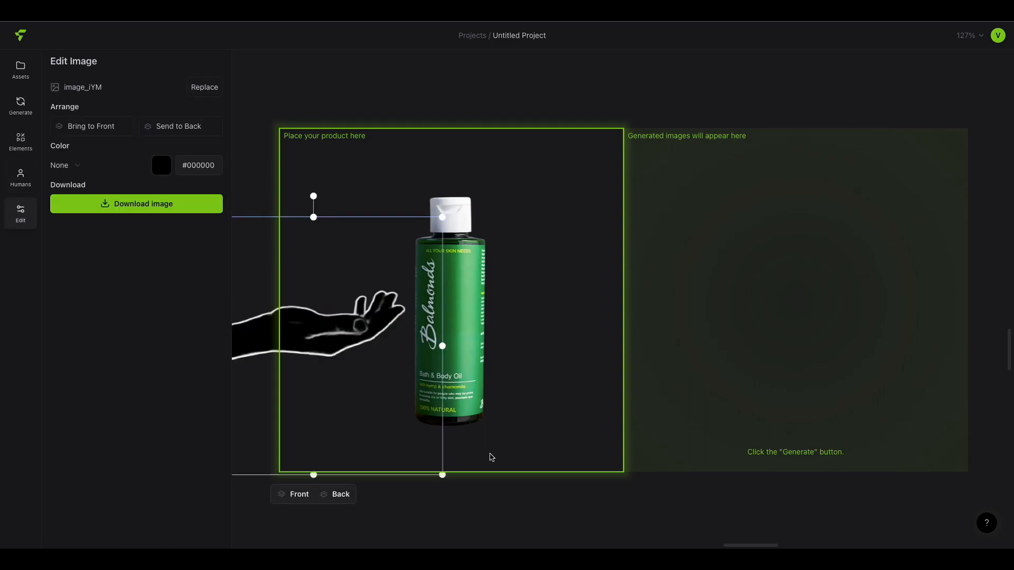
{"action": "left_click_drag", "start_coordinate": [443, 475], "coordinate": [635, 547]}
{"action": "left_click_drag", "start_coordinate": [410, 405], "coordinate": [464, 446]}
{"action": "left_click_drag", "start_coordinate": [634, 257], "coordinate": [656, 227]}
{"action": "mouse_move", "coordinate": [484, 396]}
{"action": "left_mouse_down"}
{"action": "mouse_move", "coordinate": [471, 421]}
{"action": "mouse_move", "coordinate": [471, 396]}
{"action": "left_mouse_up"}
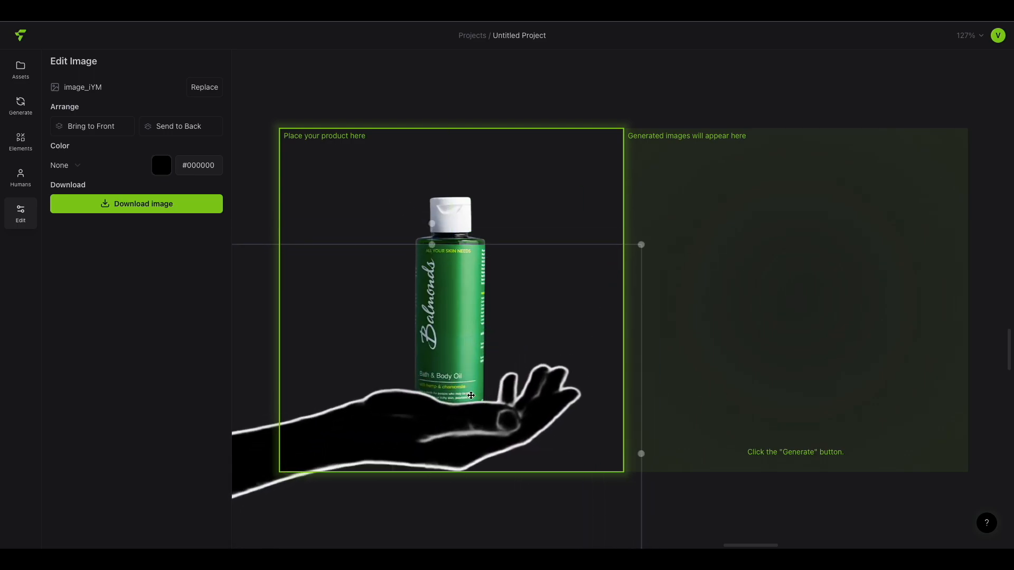
Raise the bottle slightly and shift the hand up so that the bottle rests on the palm
{"action": "left_click_drag", "start_coordinate": [452, 224], "coordinate": [452, 208]}
{"action": "left_click_drag", "start_coordinate": [415, 456], "coordinate": [414, 448]}
{"action": "left_click", "coordinate": [601, 106]}
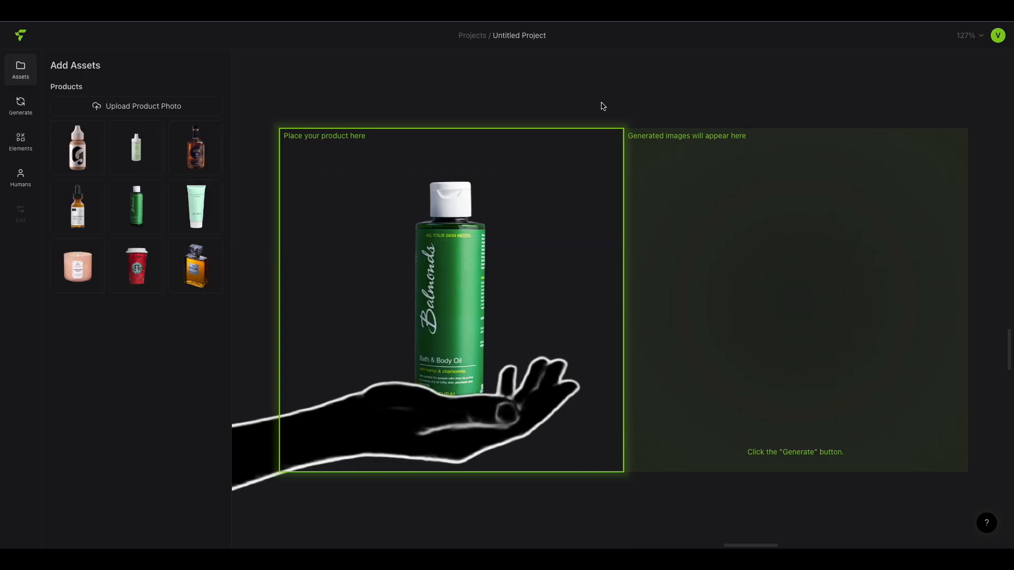
Delete the hand outline and move the bottle back down to the centre of the product frame
{"action": "left_click", "coordinate": [451, 402]}
{"action": "key", "text": "Delete"}
{"action": "left_click", "coordinate": [459, 343]}
{"action": "left_click_drag", "start_coordinate": [459, 343], "coordinate": [463, 353]}
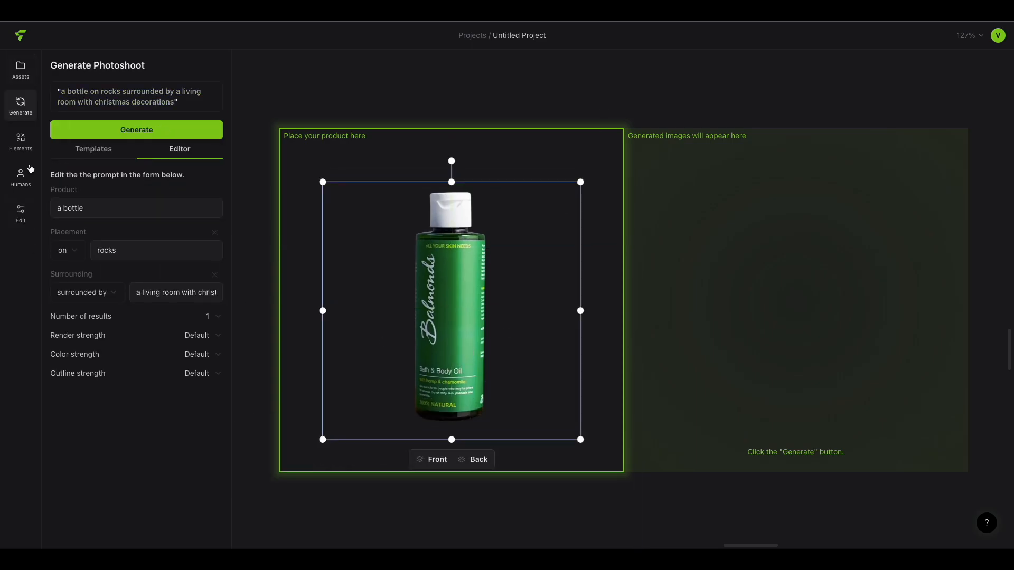
Browse the photoshoot templates and scale the bottle down slightly within the product frame
{"action": "left_click", "coordinate": [80, 151]}
{"action": "mouse_move", "coordinate": [132, 387]}
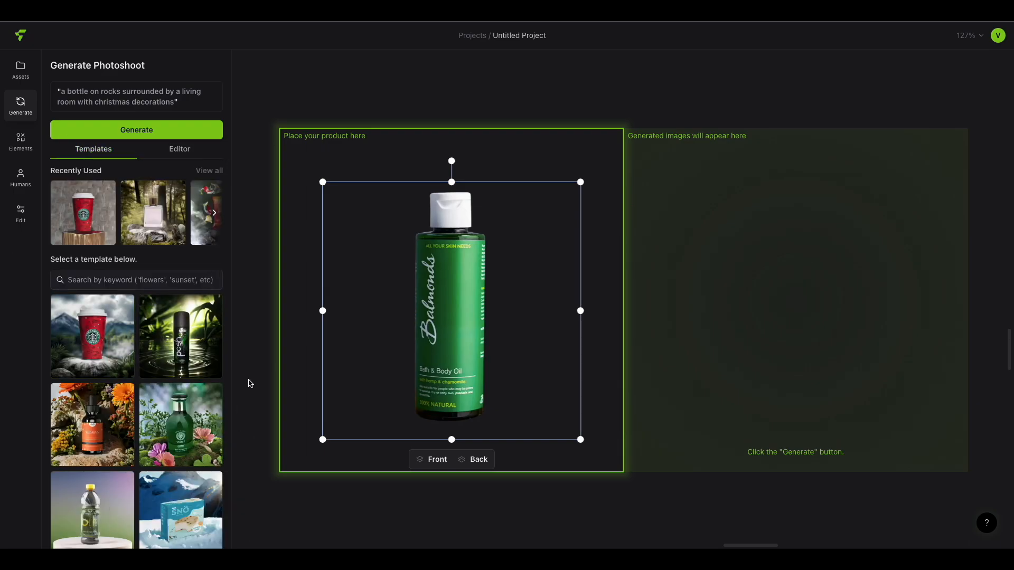
{"action": "scroll", "coordinate": [158, 455], "scroll_direction": "down", "scroll_amount": 7}
{"action": "scroll", "coordinate": [157, 455], "scroll_direction": "down", "scroll_amount": 5}
{"action": "left_click_drag", "start_coordinate": [581, 440], "coordinate": [572, 420]}
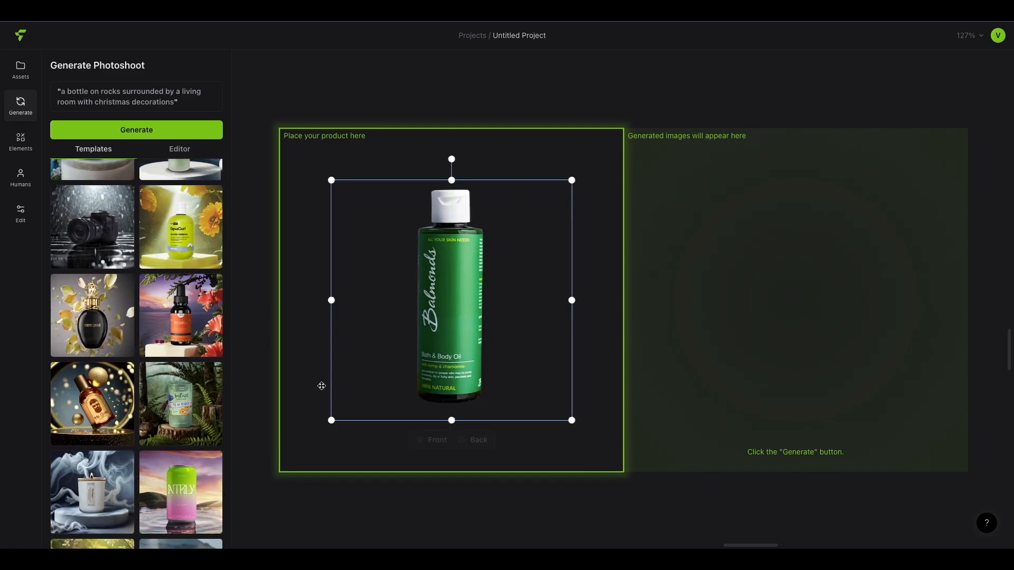
Apply the tree stump template with herbs, ferns and a marsh background, and generate the image
{"action": "left_click", "coordinate": [191, 415]}
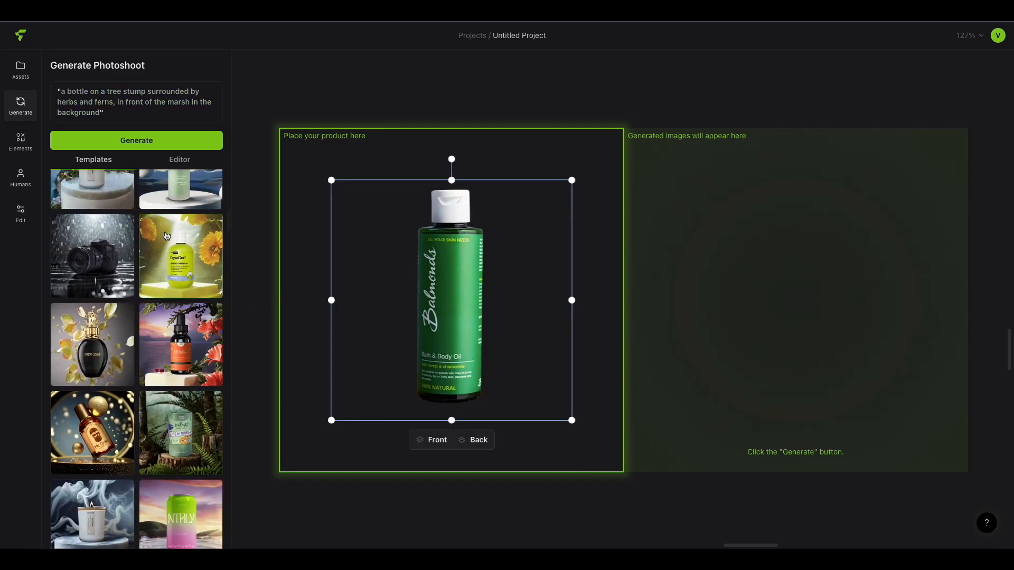
{"action": "scroll", "coordinate": [166, 235], "scroll_direction": "up", "scroll_amount": 3}
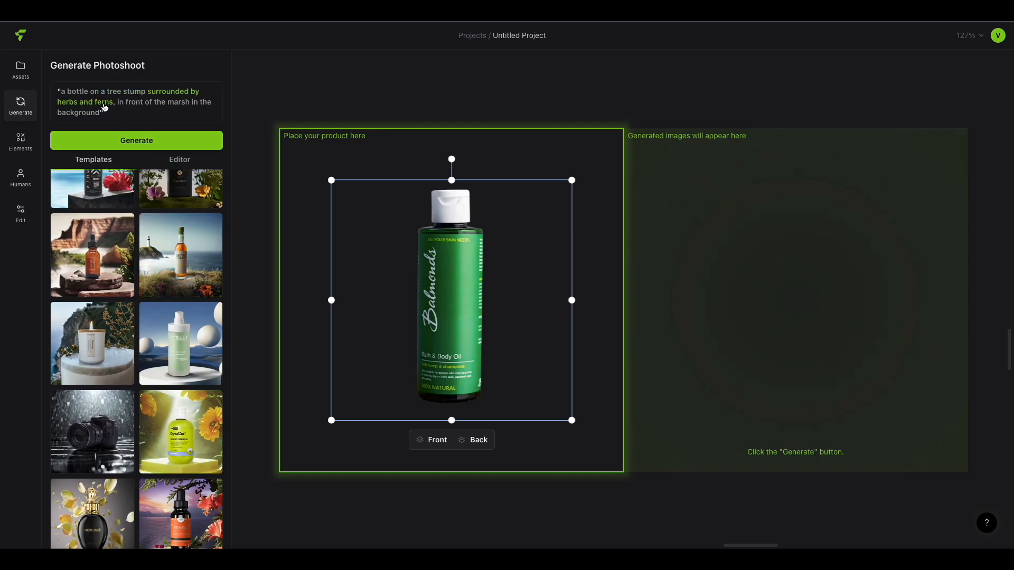
{"action": "left_click", "coordinate": [131, 143]}
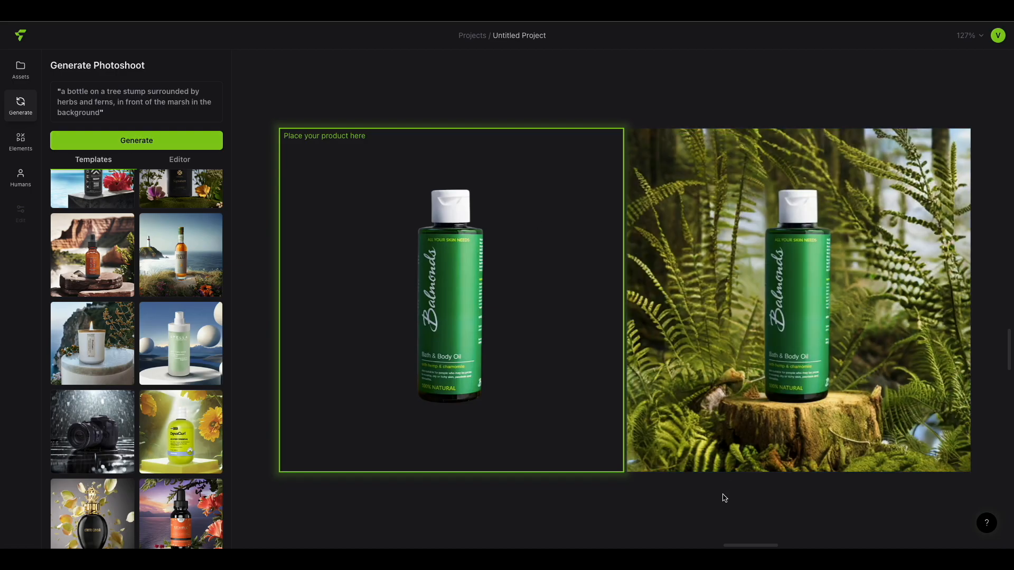
Move the generated fern forest image above the product frame, roughly in line with it
{"action": "scroll", "coordinate": [724, 496], "scroll_direction": "down", "scroll_amount": 2}
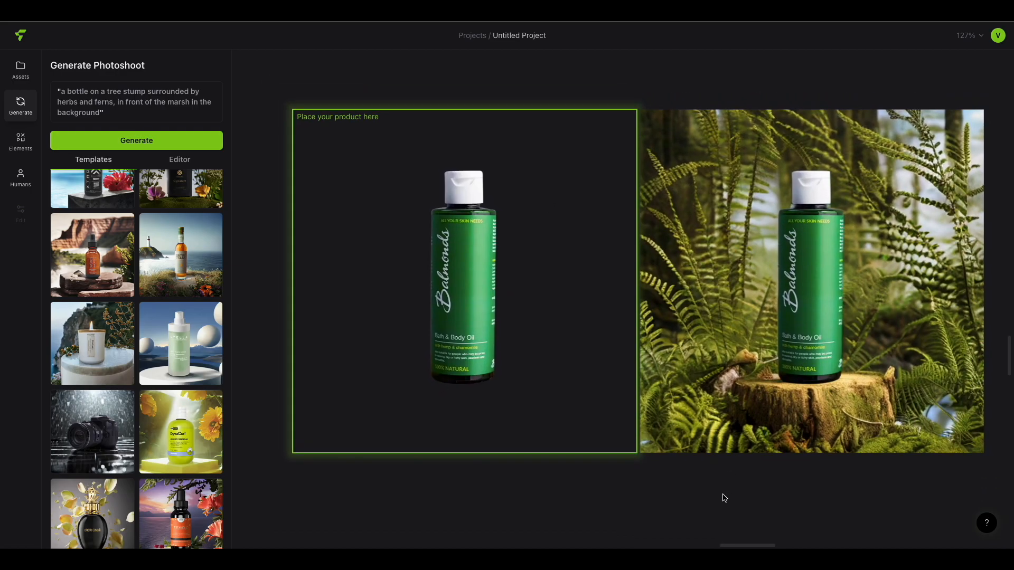
{"action": "left_click", "coordinate": [765, 308]}
{"action": "scroll", "coordinate": [765, 307], "scroll_direction": "up", "scroll_amount": 2}
{"action": "left_click_drag", "start_coordinate": [765, 307], "coordinate": [558, 40]}
{"action": "scroll", "coordinate": [714, 237], "scroll_direction": "up", "scroll_amount": 3}
{"action": "left_click_drag", "start_coordinate": [715, 237], "coordinate": [571, 138]}
{"action": "left_click", "coordinate": [830, 360]}
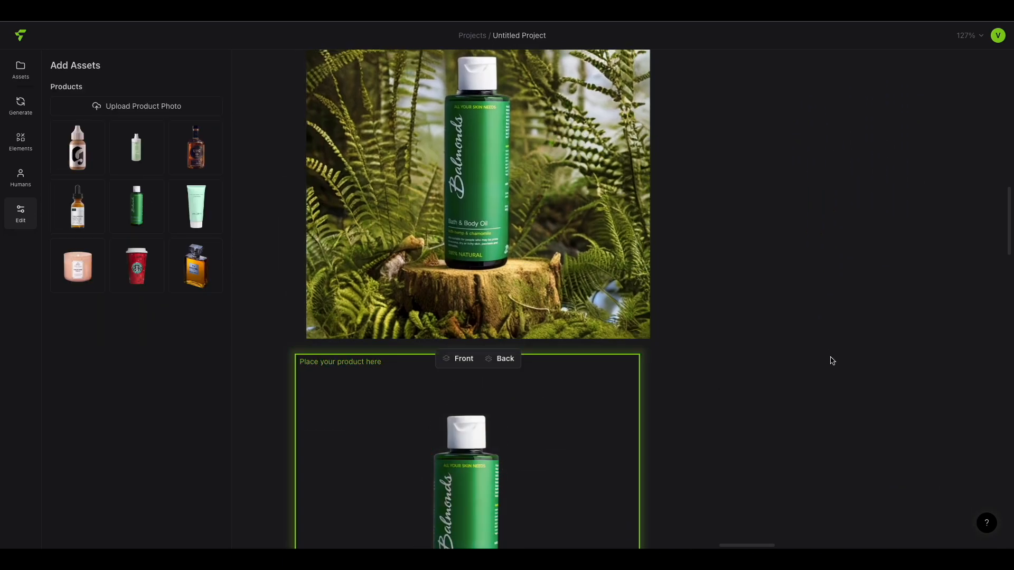
Use the template prompt with a natural hill, mountains and cloudy skies, and place the spiral shell beside the bottle's lower left
{"action": "scroll", "coordinate": [831, 360], "scroll_direction": "down", "scroll_amount": 4}
{"action": "left_click", "coordinate": [20, 105]}
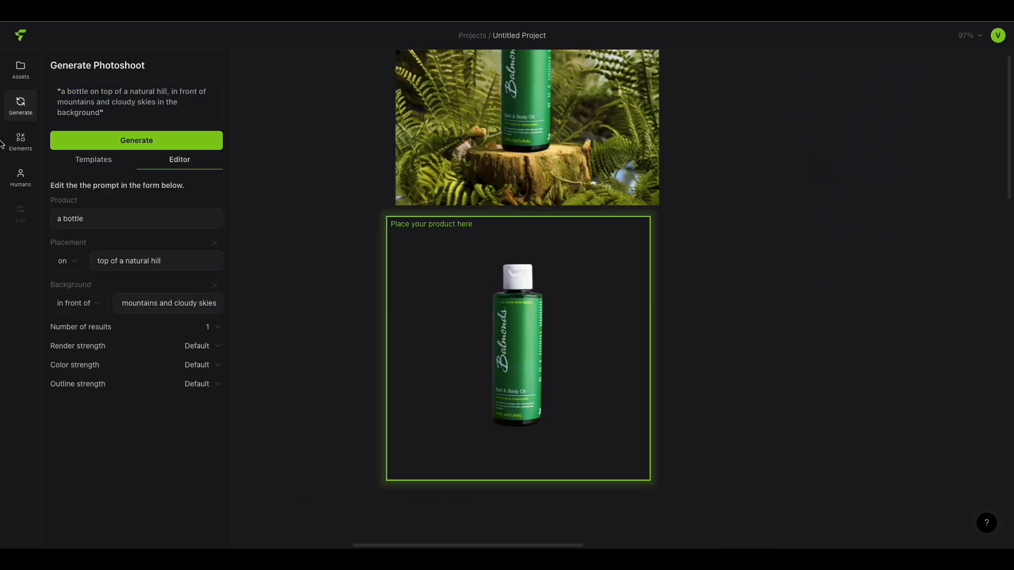
{"action": "left_click", "coordinate": [20, 142]}
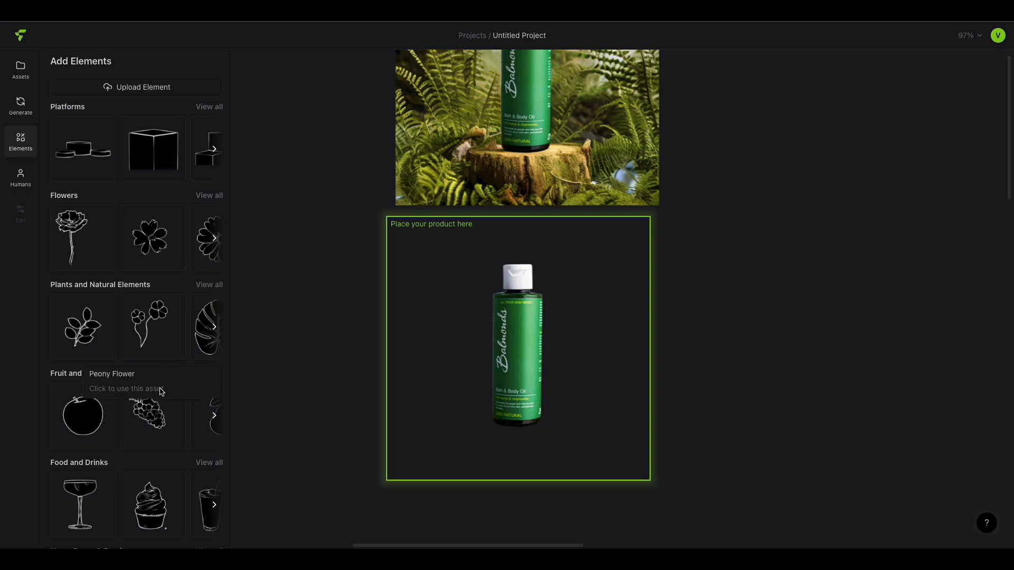
{"action": "left_click", "coordinate": [209, 285]}
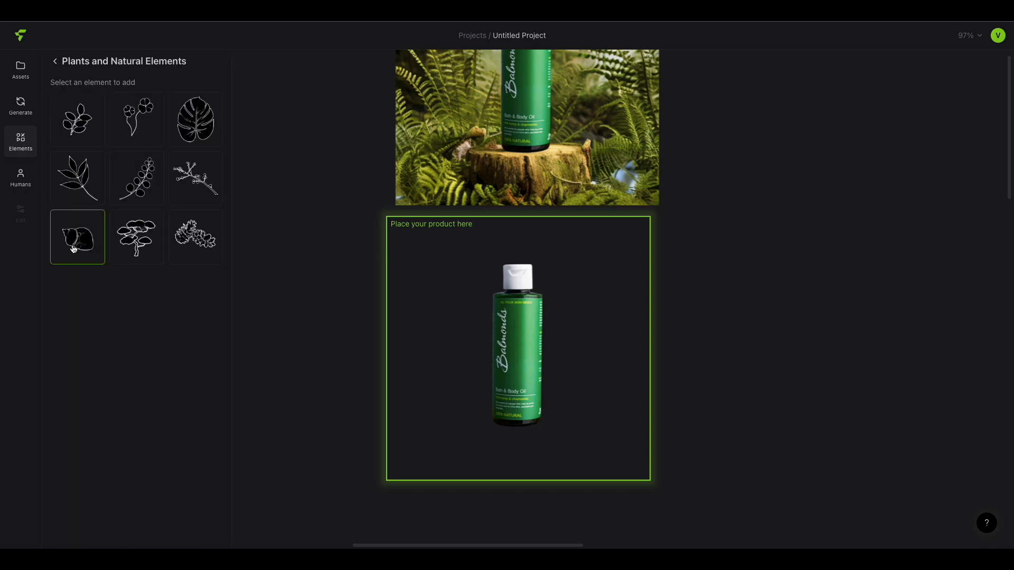
{"action": "left_click", "coordinate": [74, 244]}
{"action": "left_click_drag", "start_coordinate": [442, 324], "coordinate": [490, 420]}
{"action": "left_click", "coordinate": [375, 317]}
Add the branch with berries, scale it down and place it over the shell at the bottle's lower left
{"action": "left_click_drag", "start_coordinate": [204, 182], "coordinate": [478, 376]}
{"action": "left_click_drag", "start_coordinate": [521, 440], "coordinate": [408, 358]}
{"action": "left_click_drag", "start_coordinate": [364, 327], "coordinate": [461, 413]}
{"action": "left_click", "coordinate": [491, 464]}
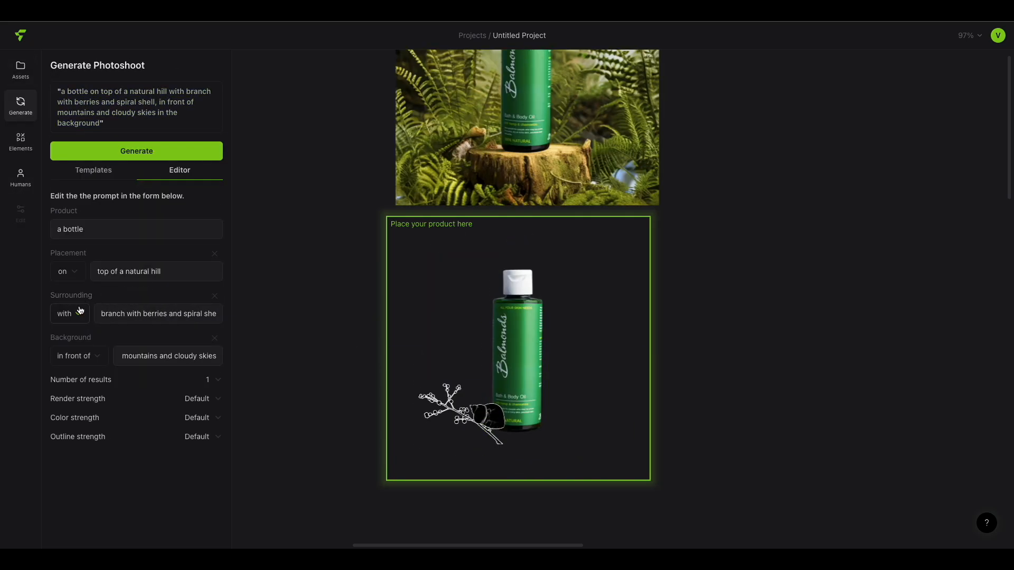
Check the surrounding and background texts in the prompt editor
{"action": "left_click", "coordinate": [144, 316]}
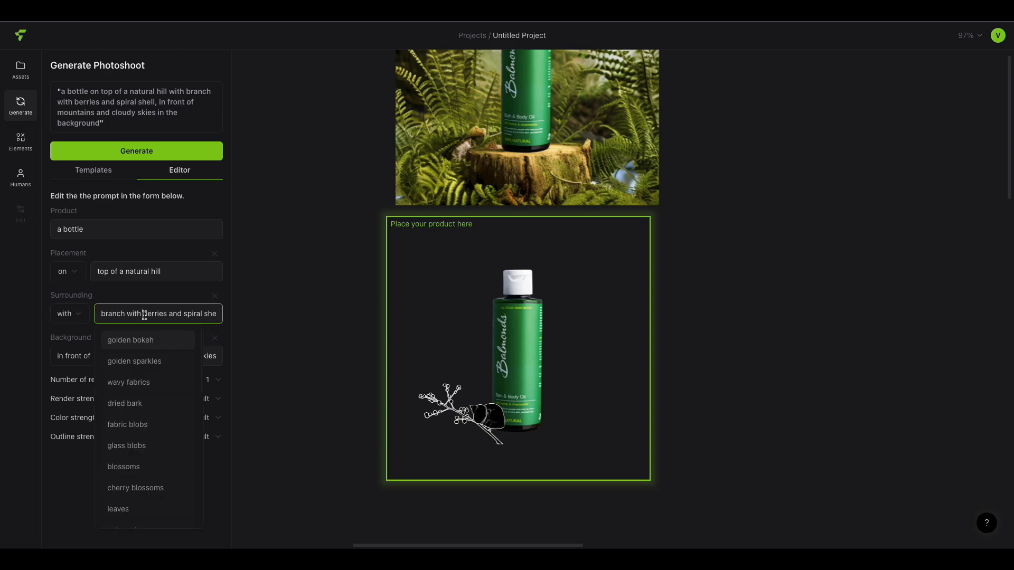
{"action": "left_click", "coordinate": [216, 314]}
{"action": "left_click", "coordinate": [311, 310]}
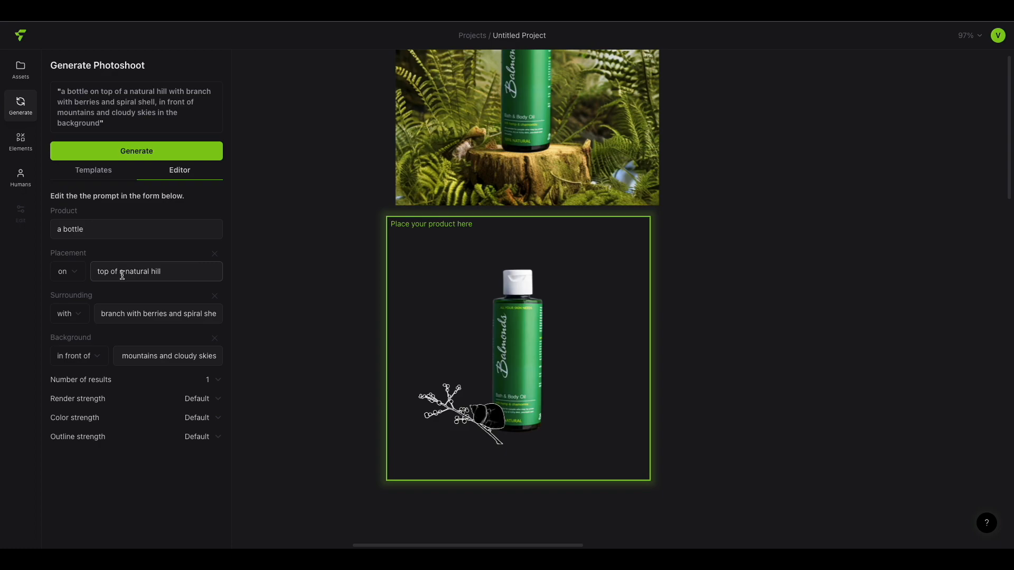
{"action": "left_click", "coordinate": [145, 356]}
{"action": "key", "text": "End"}
{"action": "key", "text": "Home"}
{"action": "key", "text": "End"}
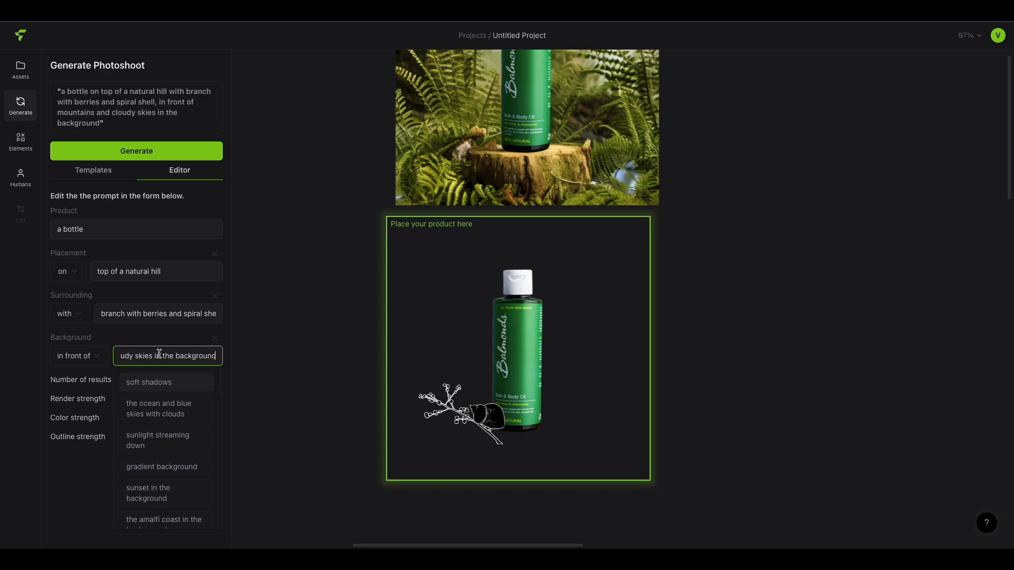
{"action": "left_click", "coordinate": [280, 316]}
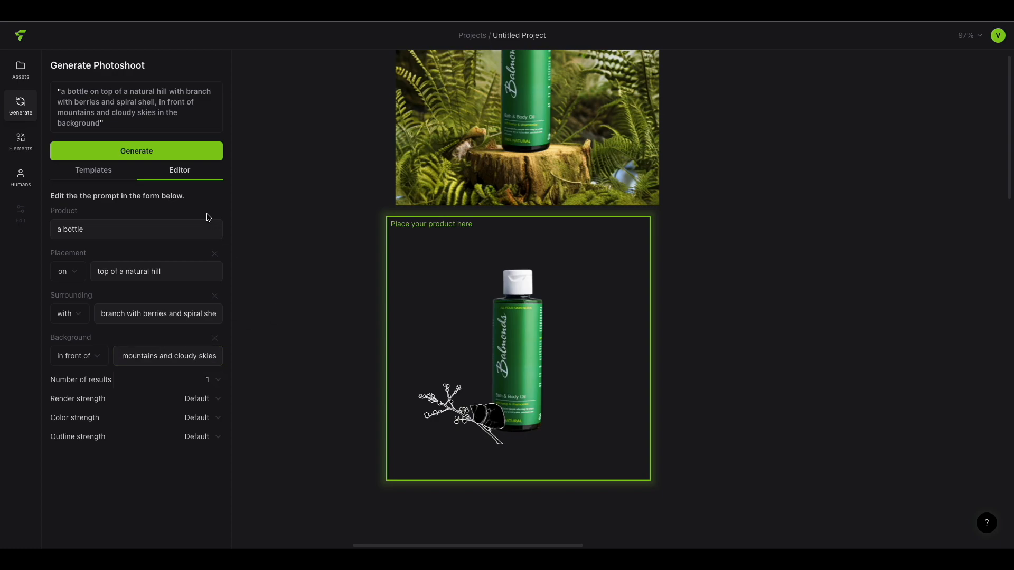
Generate the mountain image and move it away from the product frame, leaving a gap and keeping it level
{"action": "left_click", "coordinate": [184, 154]}
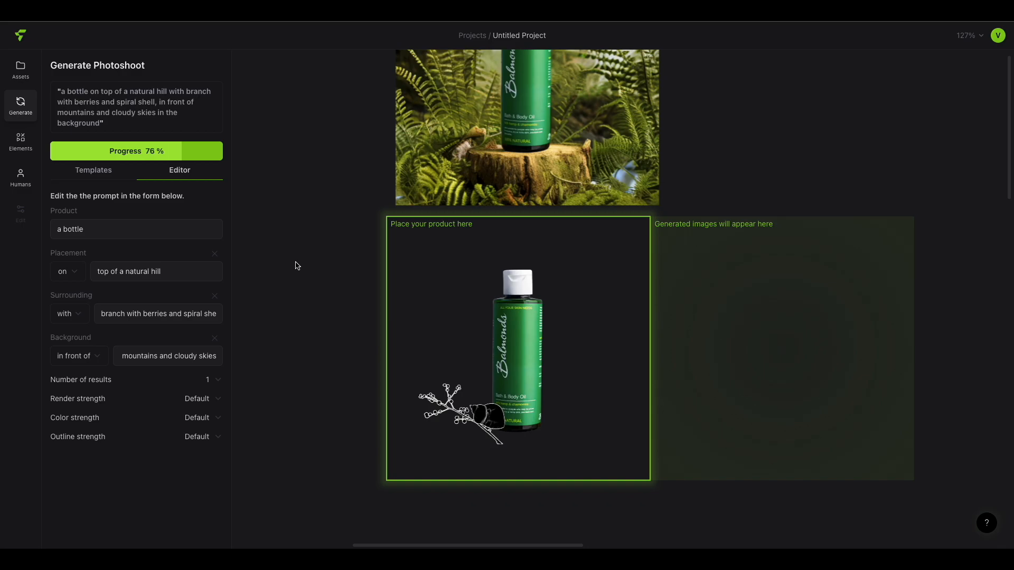
{"action": "left_click_drag", "start_coordinate": [725, 294], "coordinate": [747, 290]}
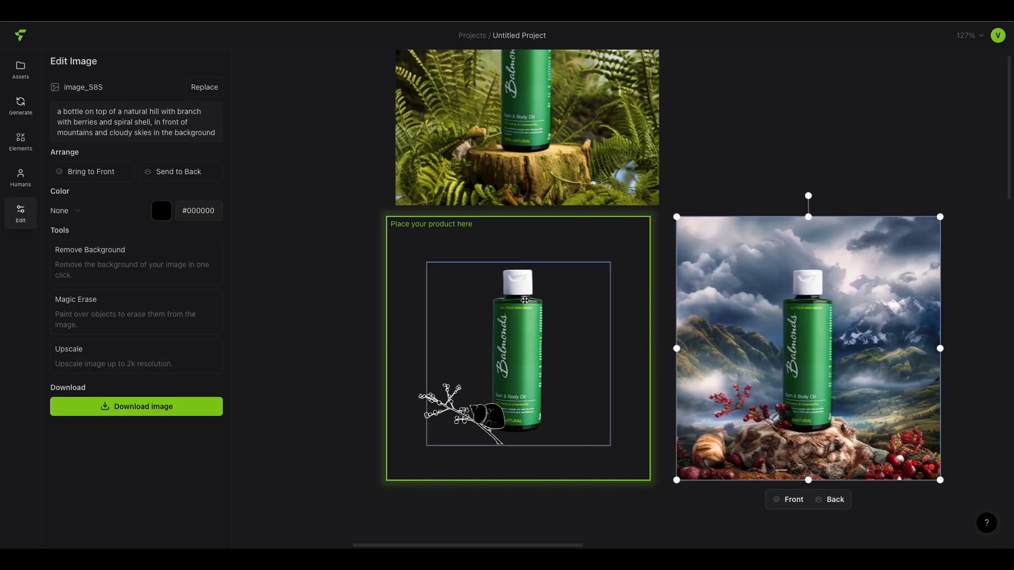
{"action": "left_click", "coordinate": [338, 269]}
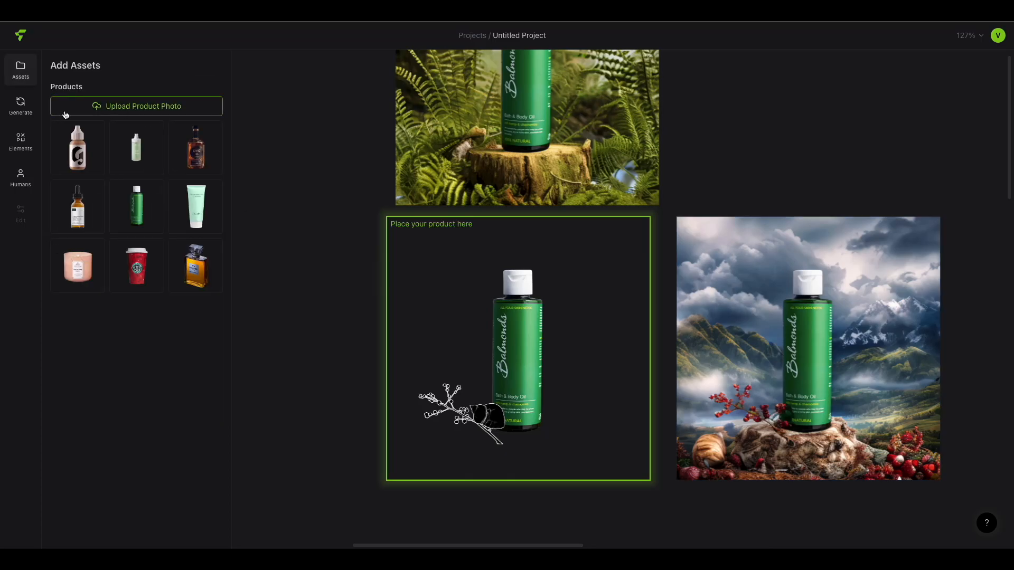
Set the background prompt to "a waterfall" and generate the image
{"action": "left_click", "coordinate": [20, 106]}
{"action": "left_click", "coordinate": [183, 352]}
{"action": "scroll", "coordinate": [178, 477], "scroll_direction": "down", "scroll_amount": 10}
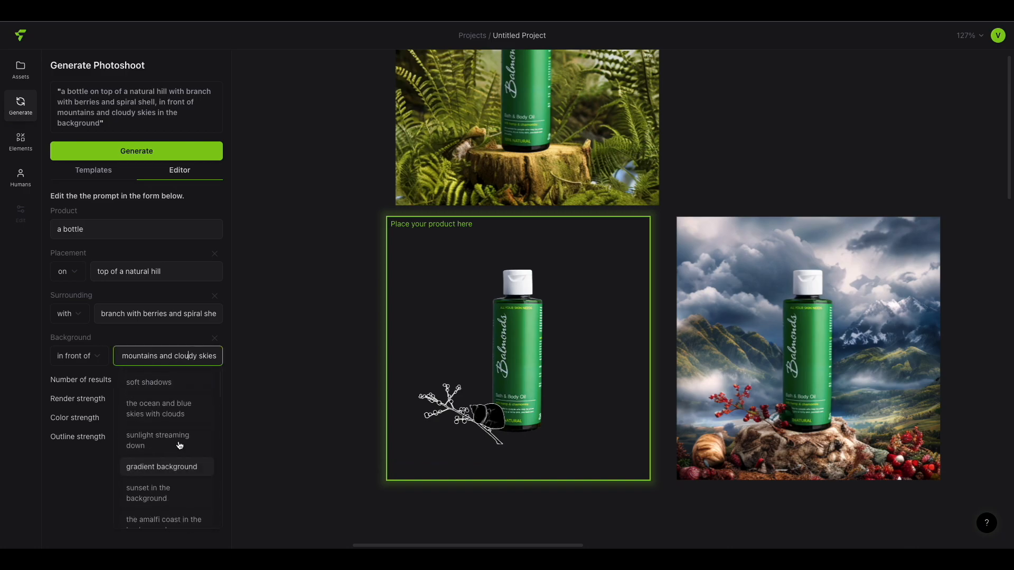
{"action": "key", "text": "super+a"}
{"action": "type", "text": "a waterfall"}
{"action": "left_click", "coordinate": [137, 142]}
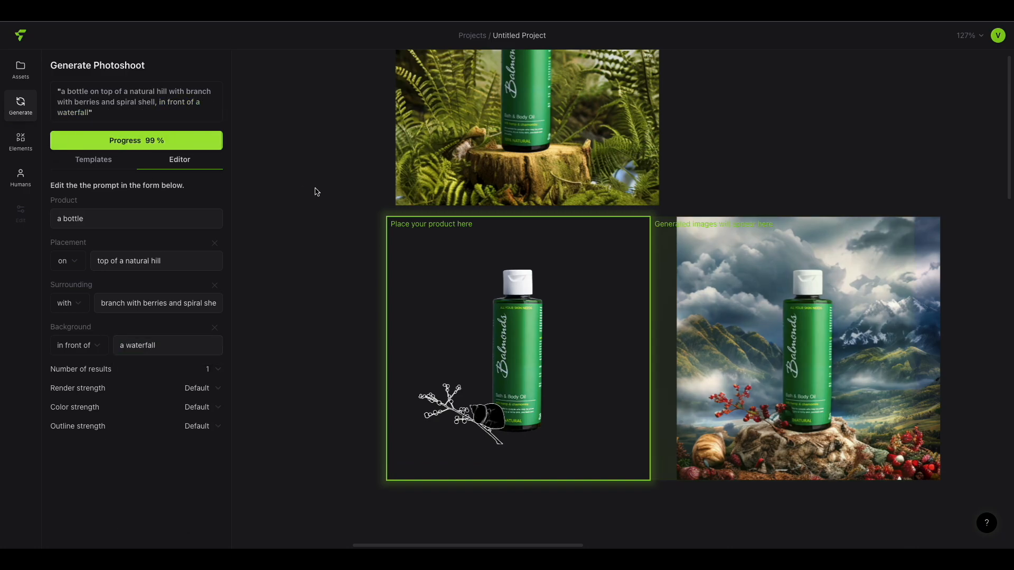
Move the generated waterfall image above the mountain image, aligned with its centre
{"action": "left_click_drag", "start_coordinate": [816, 288], "coordinate": [863, 42]}
{"action": "scroll", "coordinate": [820, 236], "scroll_direction": "up", "scroll_amount": 3}
{"action": "left_click_drag", "start_coordinate": [820, 236], "coordinate": [797, 202]}
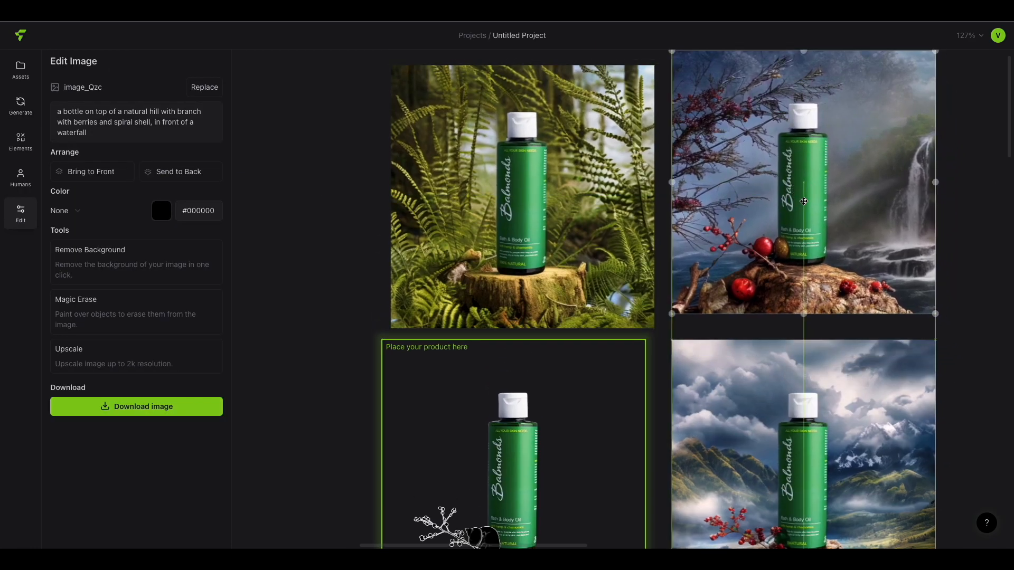
{"action": "scroll", "coordinate": [765, 277], "scroll_direction": "down", "scroll_amount": 3}
{"action": "scroll", "coordinate": [764, 277], "scroll_direction": "down", "scroll_amount": 1}
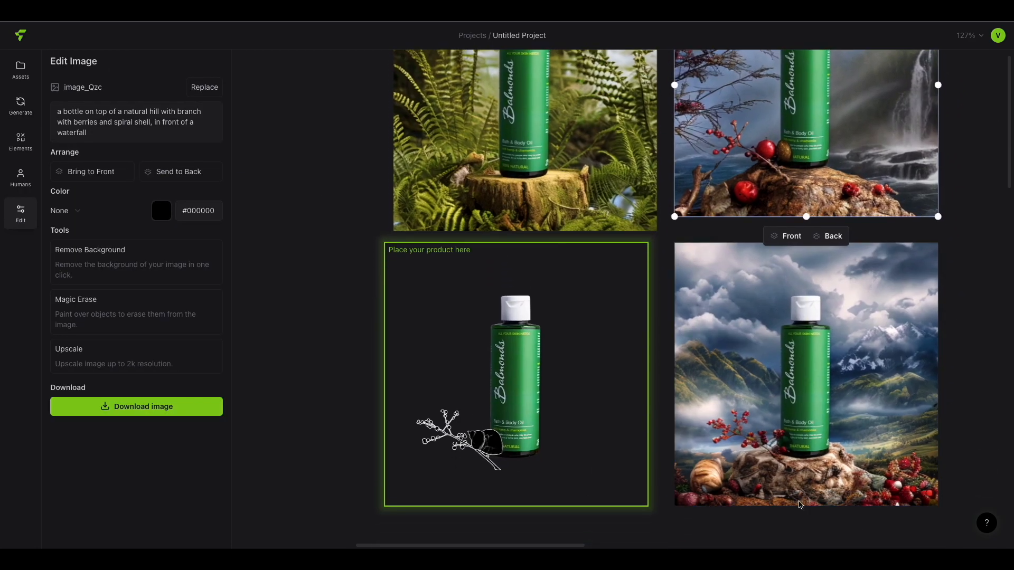
Set the placement prompt for the bottle to "marble platform inside a bathroom"
{"action": "left_click", "coordinate": [634, 529]}
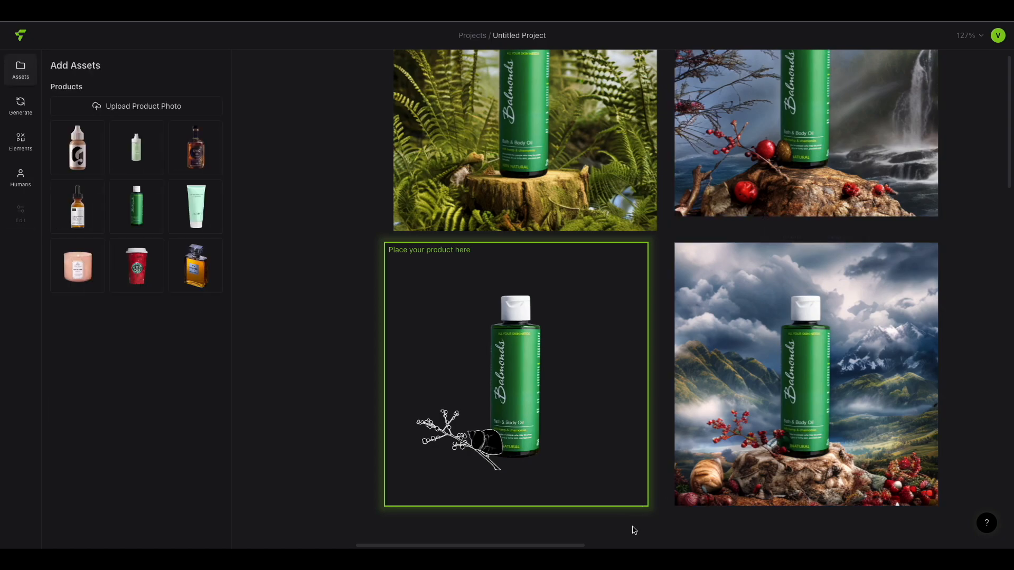
{"action": "scroll", "coordinate": [634, 530], "scroll_direction": "down", "scroll_amount": 1}
{"action": "scroll", "coordinate": [634, 529], "scroll_direction": "right", "scroll_amount": 1}
{"action": "left_click", "coordinate": [26, 117]}
{"action": "left_click", "coordinate": [174, 160]}
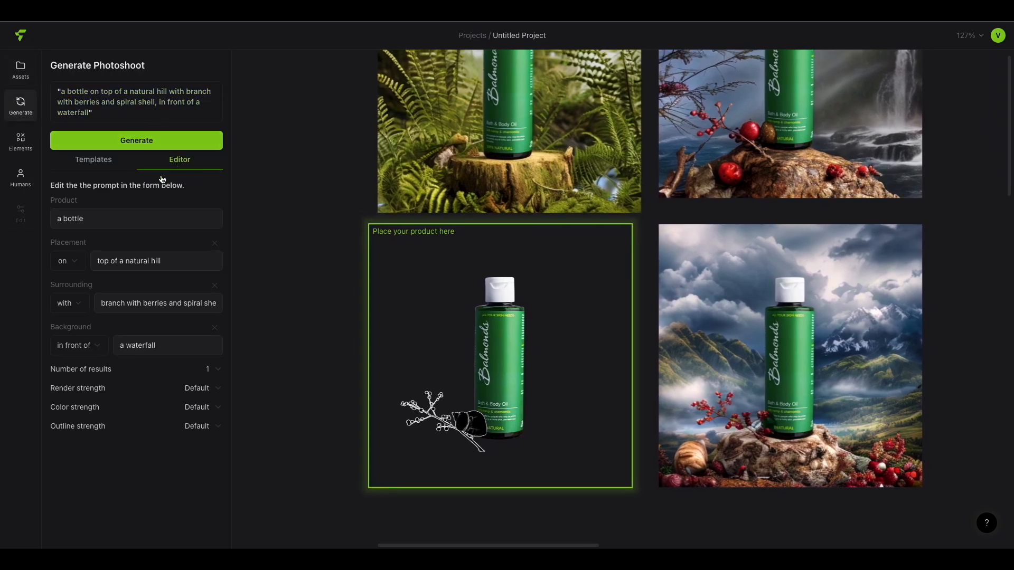
{"action": "triple_click", "coordinate": [127, 256]}
{"action": "key", "text": "BackSpace"}
{"action": "type", "text": "marble platform inside a bathroom"}
Set the background prompt to "blurred bathtub" and generate the image
{"action": "triple_click", "coordinate": [159, 344]}
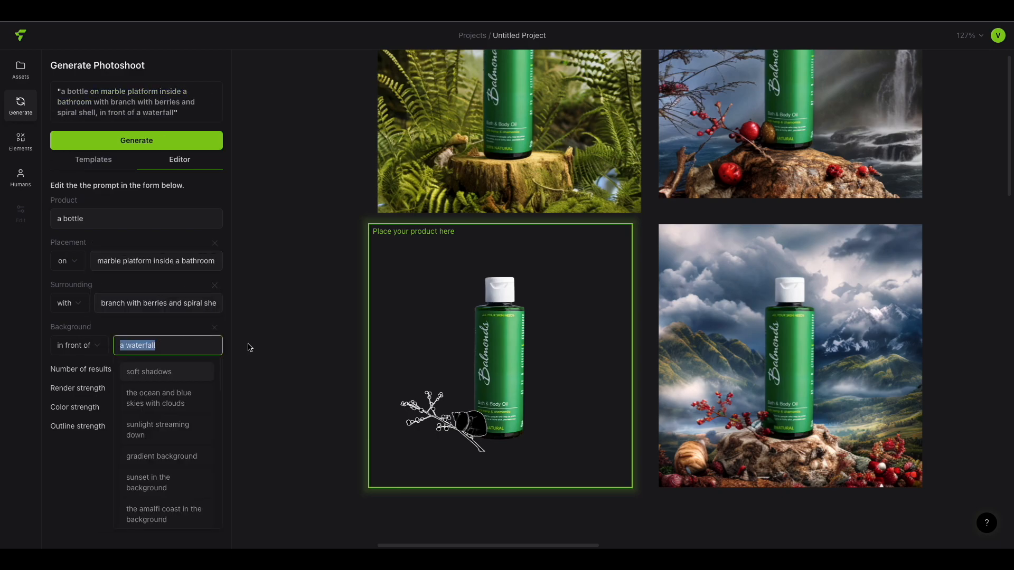
{"action": "key", "text": "BackSpace"}
{"action": "scroll", "coordinate": [146, 455], "scroll_direction": "down", "scroll_amount": 6}
{"action": "scroll", "coordinate": [145, 457], "scroll_direction": "down", "scroll_amount": 5}
{"action": "type", "text": "bathtub"}
{"action": "key", "text": "Home"}
{"action": "type", "text": "blurred"}
{"action": "left_click", "coordinate": [186, 139]}
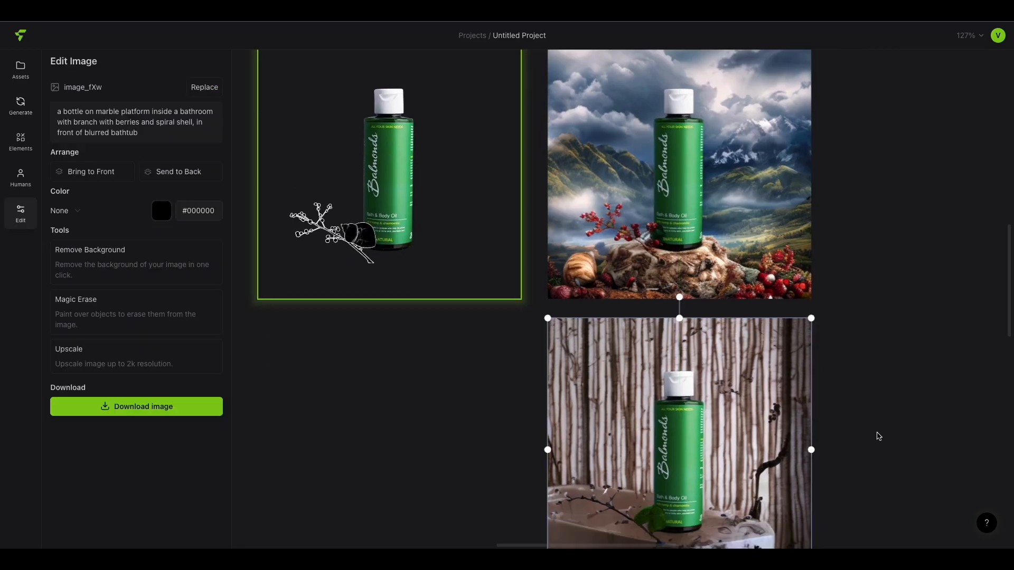
Move the mountain image below the product frame, beside the generated marble platform image
{"action": "scroll", "coordinate": [879, 436], "scroll_direction": "down", "scroll_amount": 2}
{"action": "left_click", "coordinate": [879, 436]}
{"action": "left_click", "coordinate": [790, 348]}
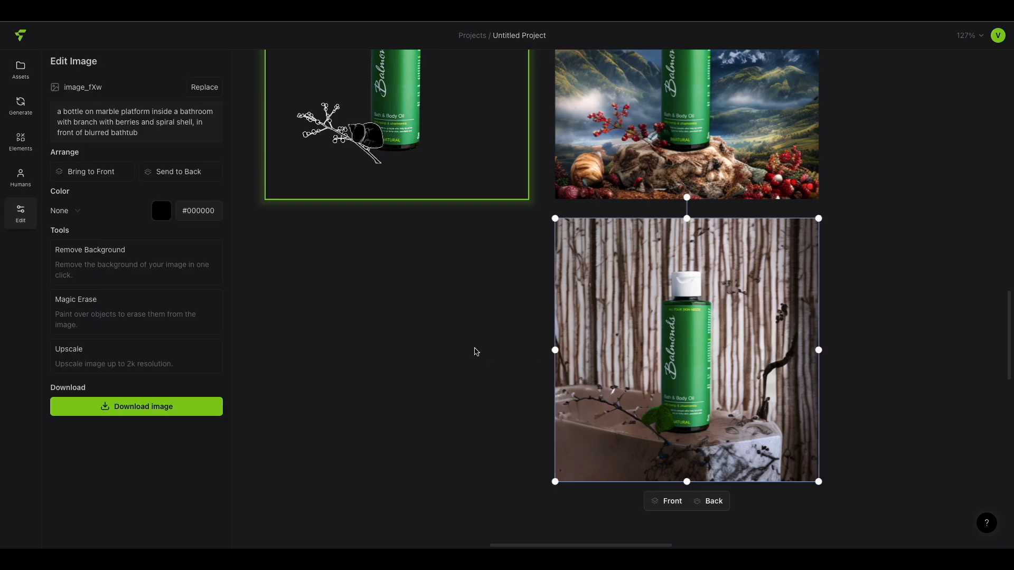
{"action": "left_click", "coordinate": [405, 364]}
{"action": "scroll", "coordinate": [323, 277], "scroll_direction": "up", "scroll_amount": 1}
{"action": "scroll", "coordinate": [323, 277], "scroll_direction": "up", "scroll_amount": 3}
{"action": "scroll", "coordinate": [343, 314], "scroll_direction": "up", "scroll_amount": 2}
{"action": "left_click_drag", "start_coordinate": [317, 523], "coordinate": [471, 477]}
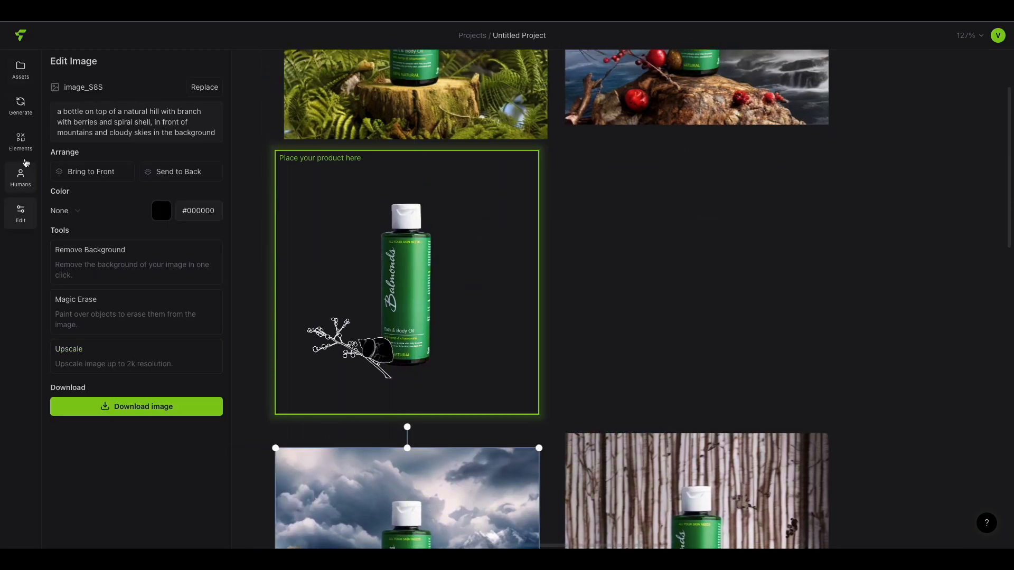
Replace the background prompt with "bathroom wall with shadows of the product" and generate the image
{"action": "triple_click", "coordinate": [134, 343]}
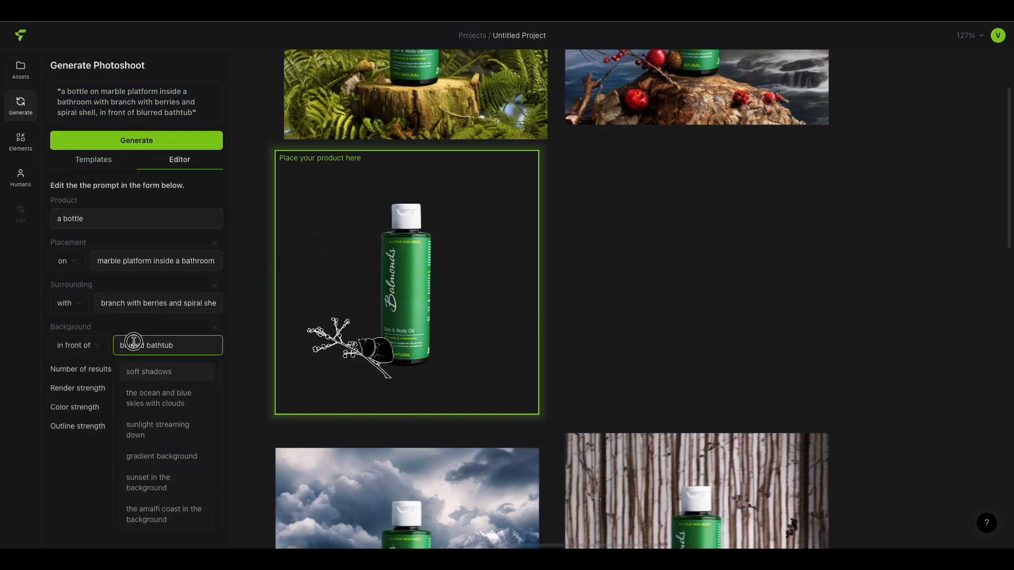
{"action": "type", "text": "bathroom wall with shadows of the product"}
{"action": "key", "text": "Return"}
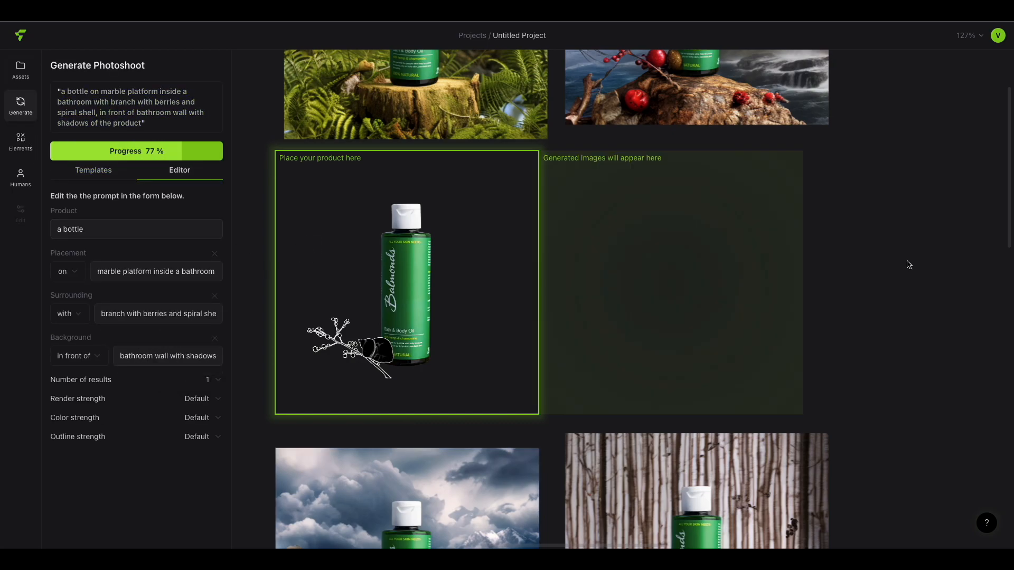
Move the generated bathroom wall image away from the product frame to leave a gap, and view all generated images together
{"action": "left_click_drag", "start_coordinate": [713, 325], "coordinate": [750, 328]}
{"action": "left_click", "coordinate": [906, 316]}
{"action": "scroll", "coordinate": [907, 319], "scroll_direction": "down", "scroll_amount": 3}
{"action": "scroll", "coordinate": [907, 318], "scroll_direction": "down", "scroll_amount": 5}
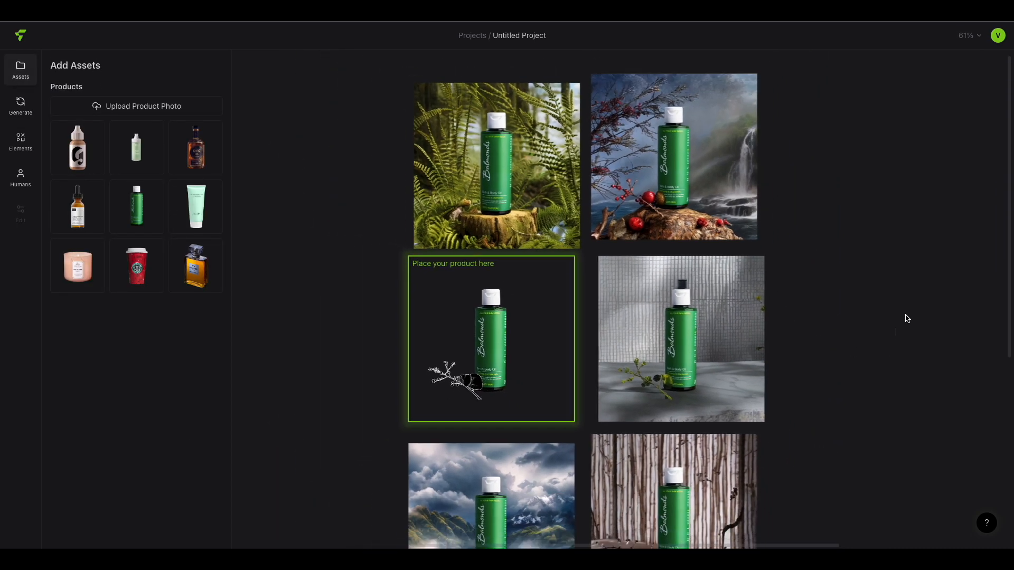
{"action": "scroll", "coordinate": [907, 318], "scroll_direction": "up", "scroll_amount": 1}
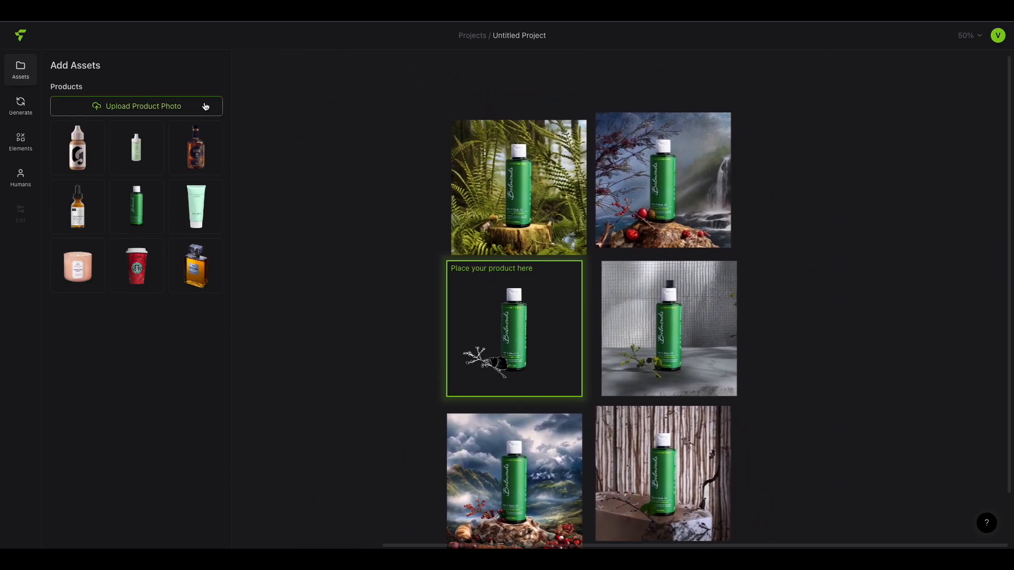
Create a new project and place the Chanel perfume bottle in the product frame
{"action": "left_click", "coordinate": [472, 35]}
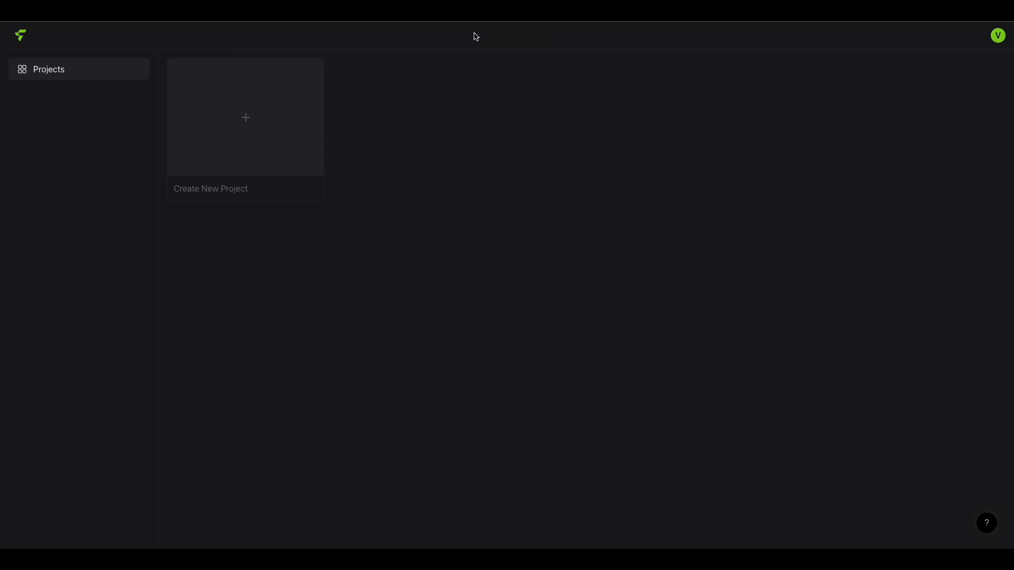
{"action": "left_click", "coordinate": [287, 163]}
{"action": "left_click_drag", "start_coordinate": [196, 266], "coordinate": [448, 322]}
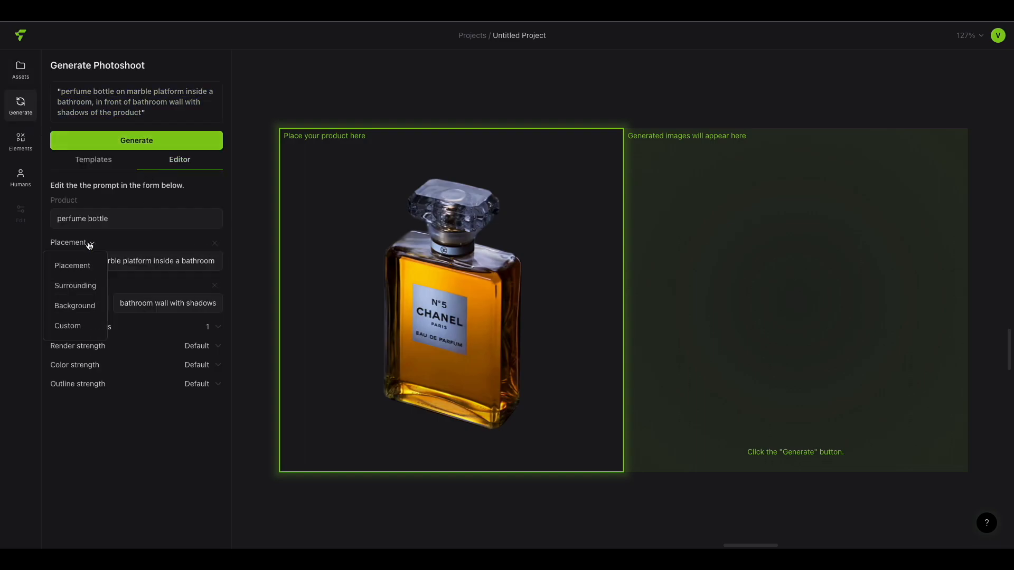
Set the placement prompt to "on a black marble platform" and the background prompt to "flat background with flames"
{"action": "left_click", "coordinate": [132, 260]}
{"action": "type", "text": "on a black marble platform"}
{"action": "left_click", "coordinate": [156, 300]}
{"action": "key", "text": "BackSpace"}
{"action": "type", "text": "flat background with flames"}
Generate the perfume bottle image and move it away from the product frame, leaving a gap and keeping it level
{"action": "left_click", "coordinate": [250, 254]}
{"action": "left_click", "coordinate": [177, 140]}
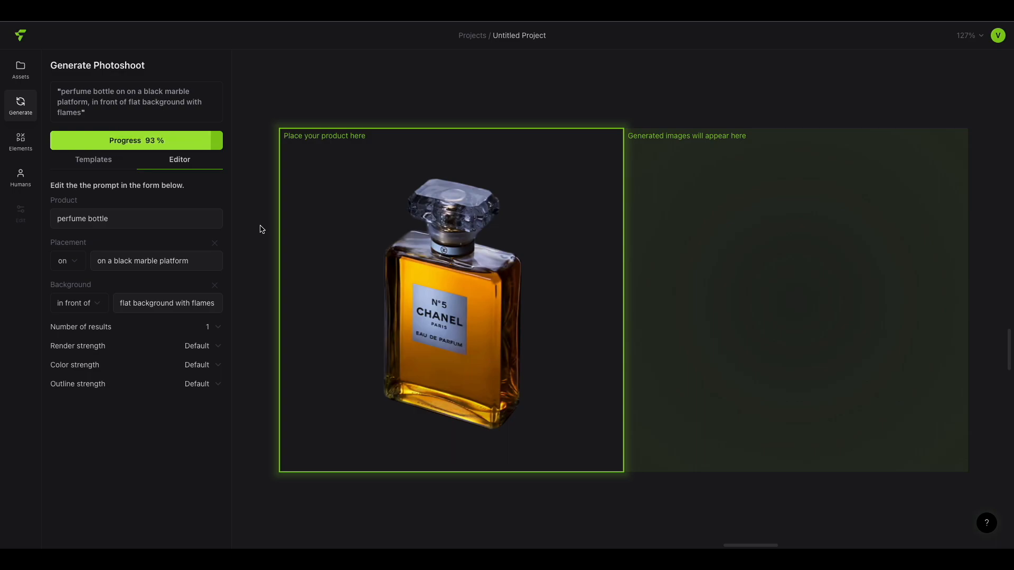
{"action": "left_click_drag", "start_coordinate": [691, 302], "coordinate": [737, 304]}
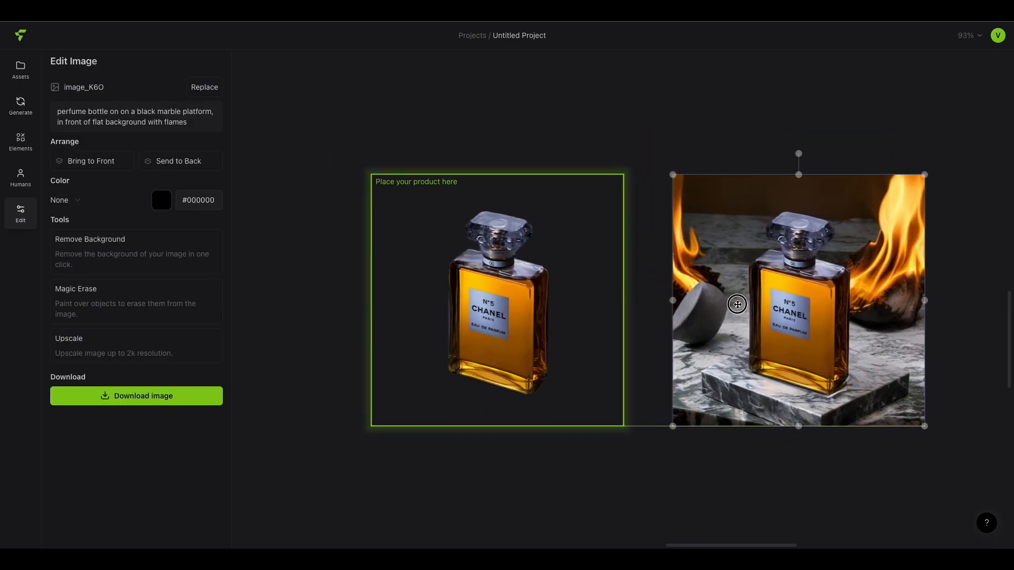
{"action": "left_click", "coordinate": [681, 489]}
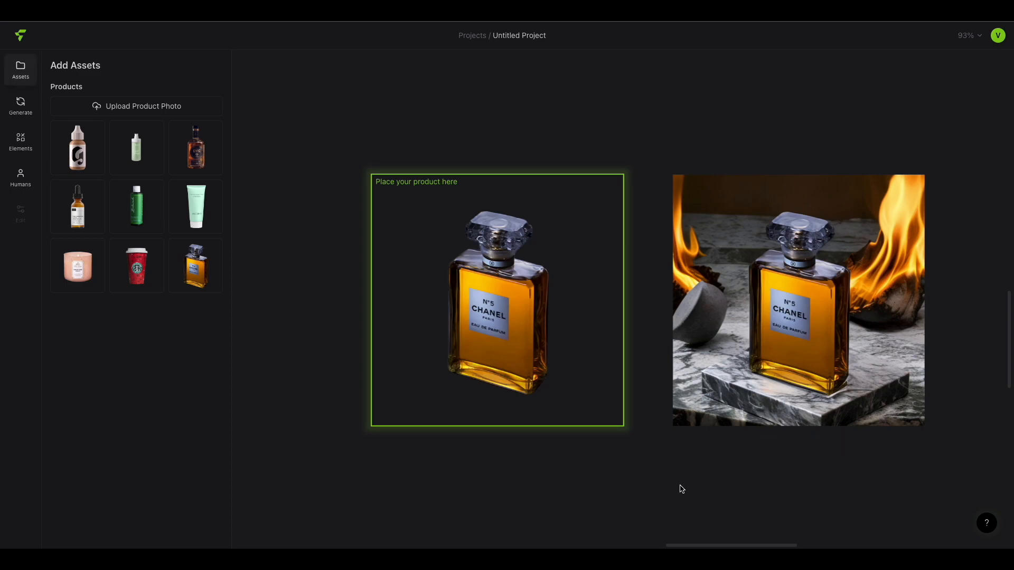